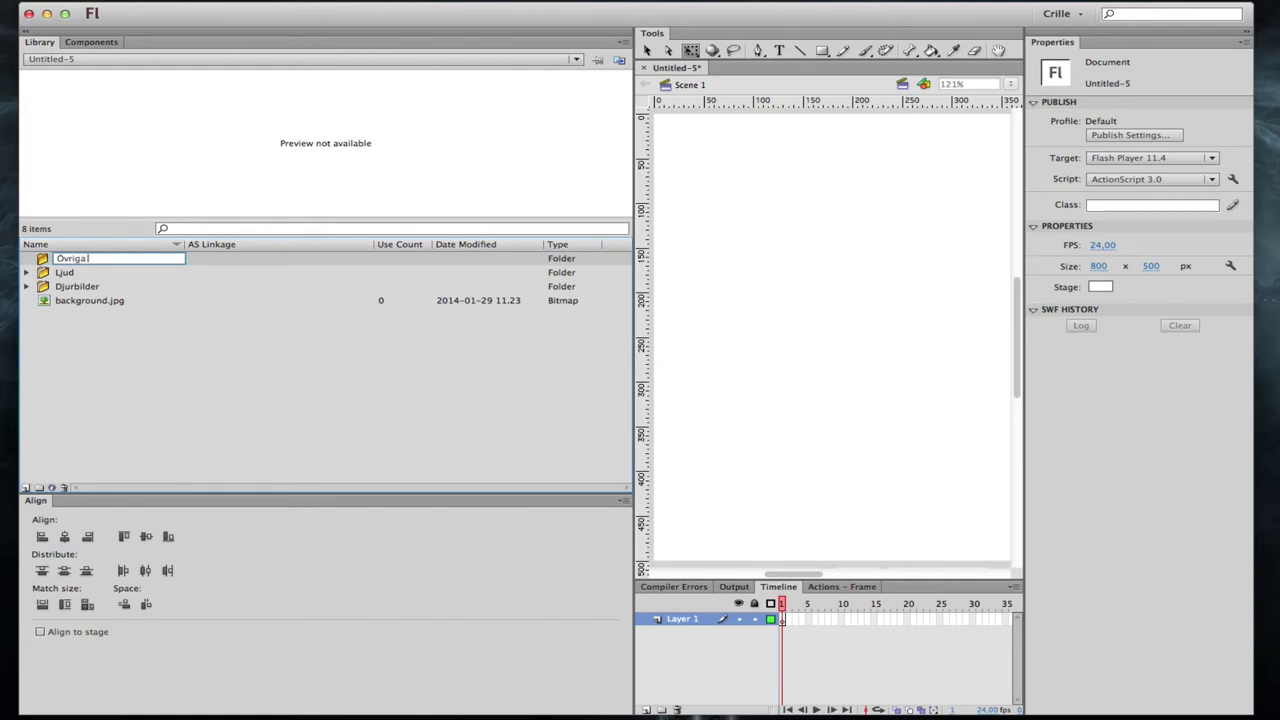
Finish naming the new library folder Övriga bilder and move background.jpg into it
key("Return")
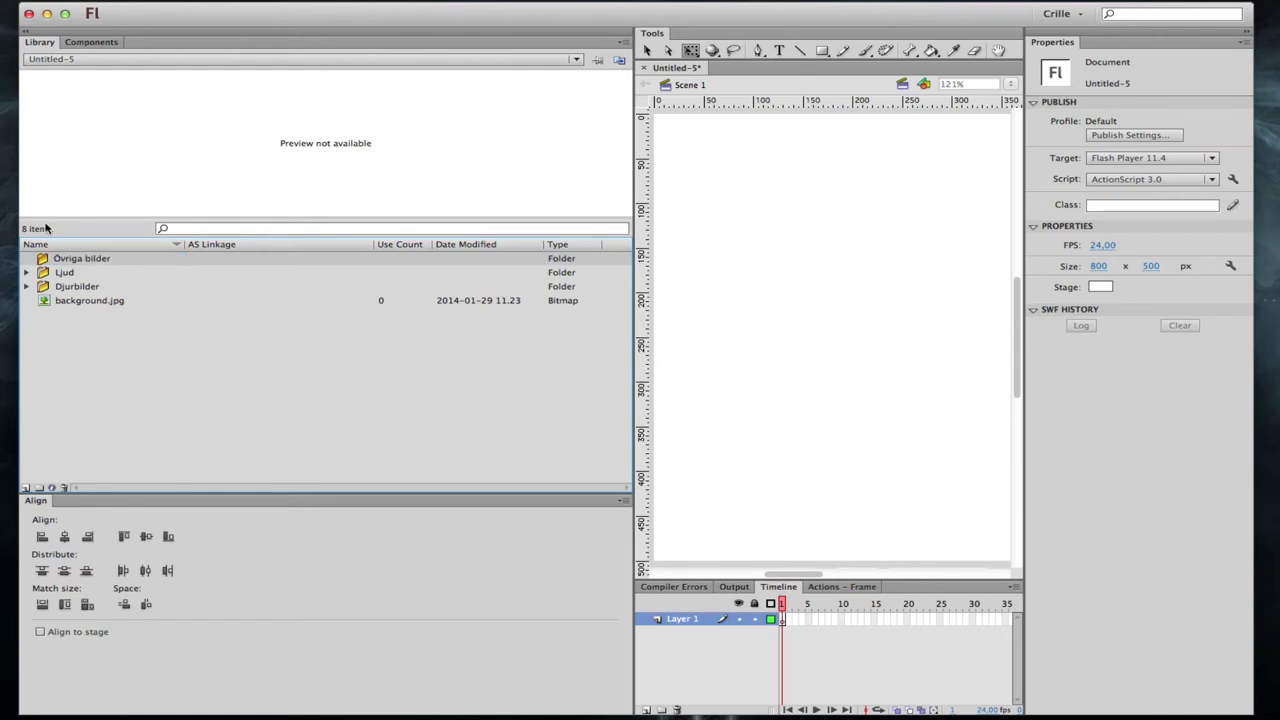
left_click(84, 303)
left_click_drag(84, 305, 84, 258)
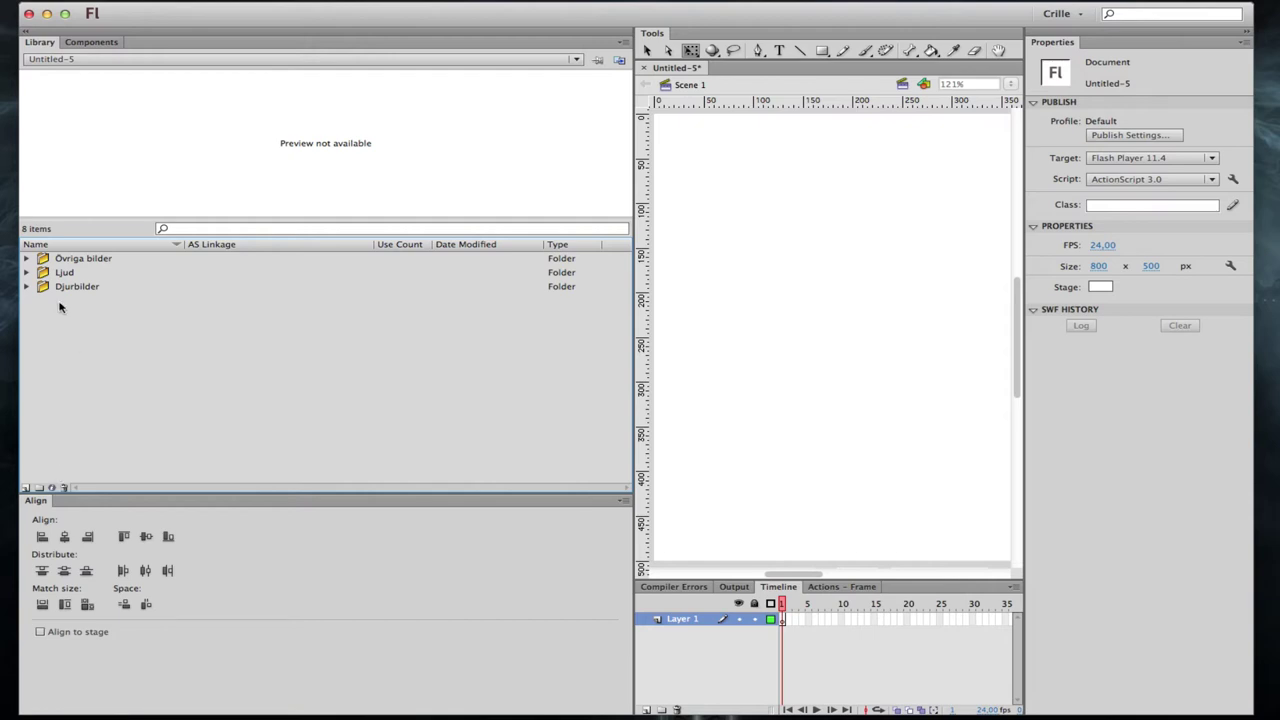
Expand the Djurbilder folder and narrow the Library panel to give the stage more room
left_click(27, 287)
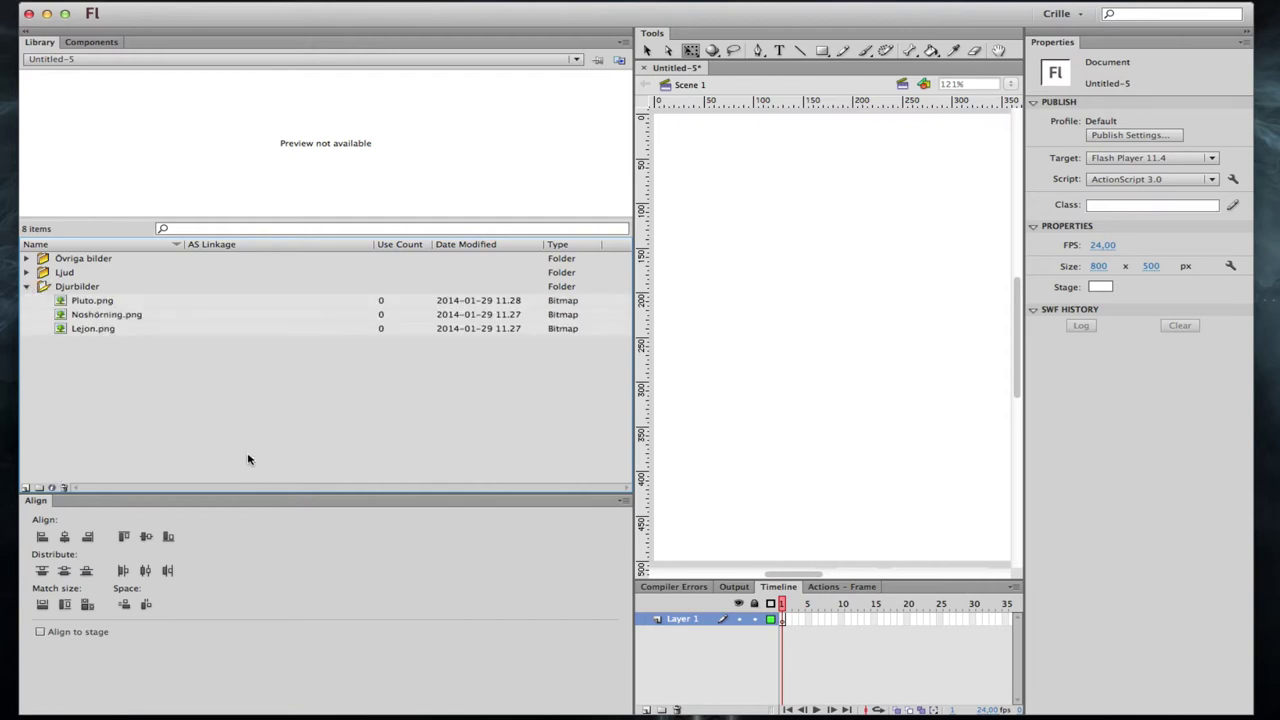
left_click(628, 329)
left_click_drag(578, 328, 190, 318)
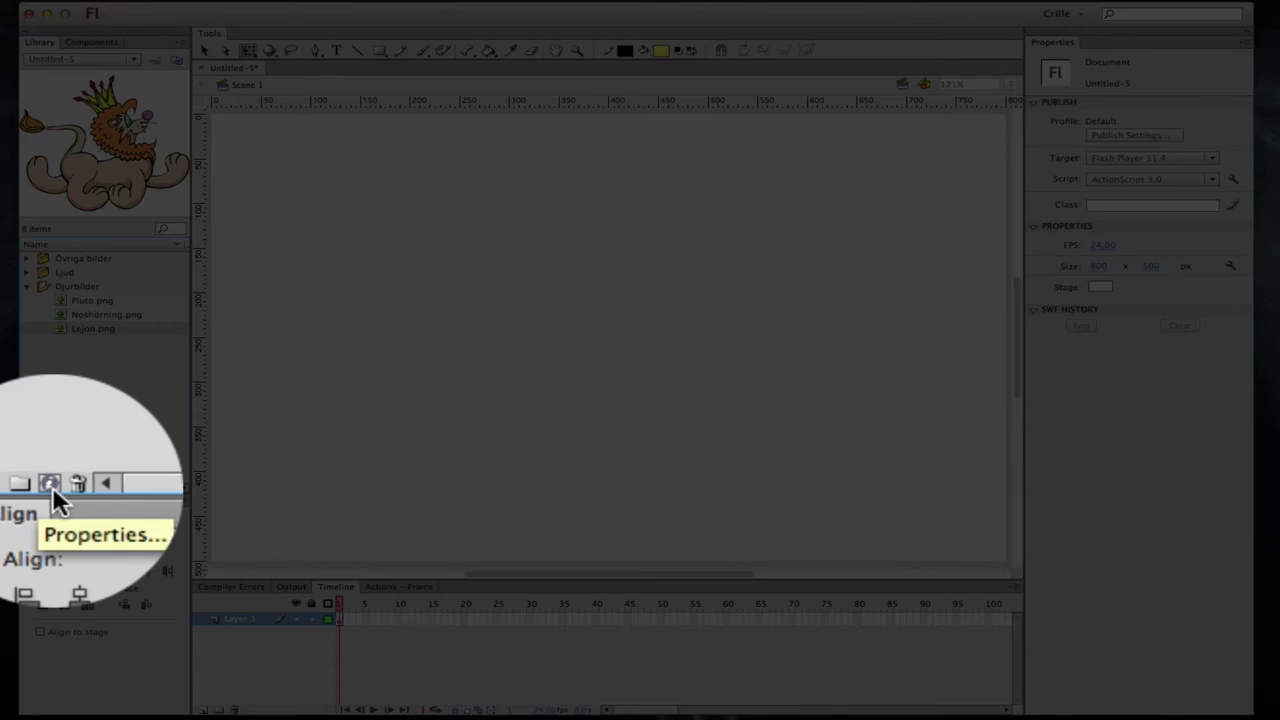
Open the bitmap properties of Lejon.png and test its JPEG compression at a custom quality of 45
left_click(52, 486)
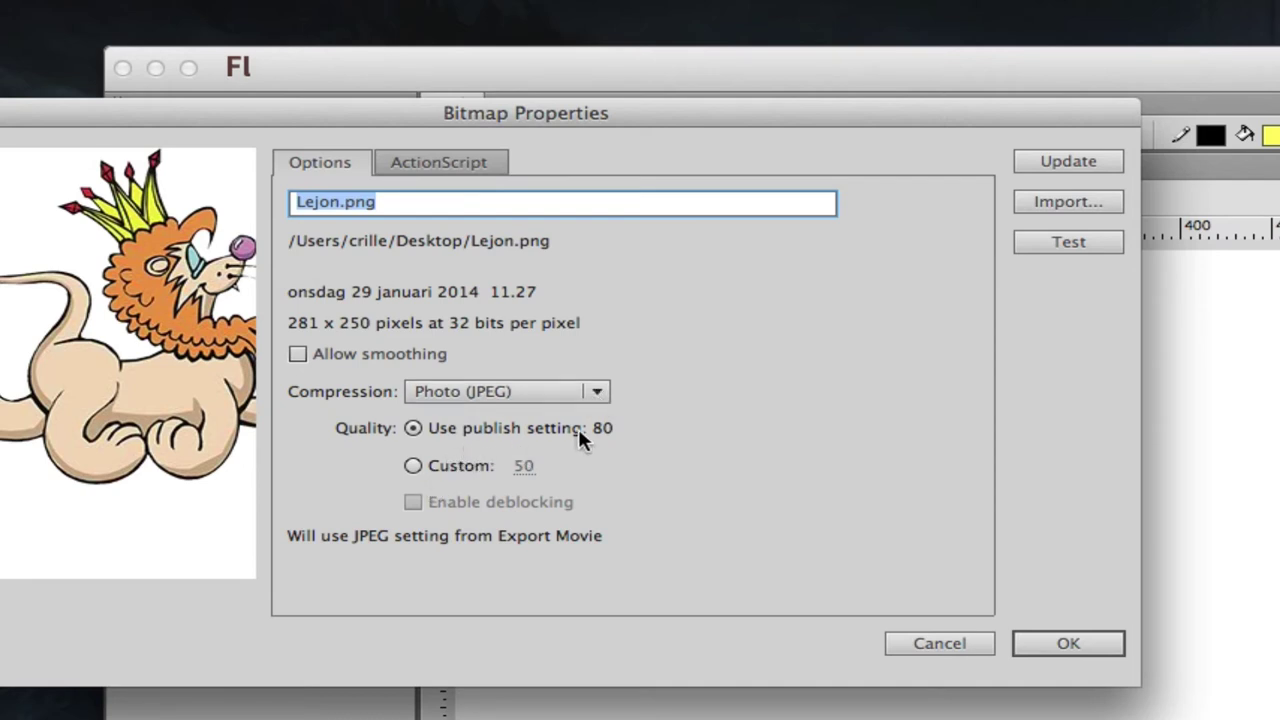
left_click(449, 468)
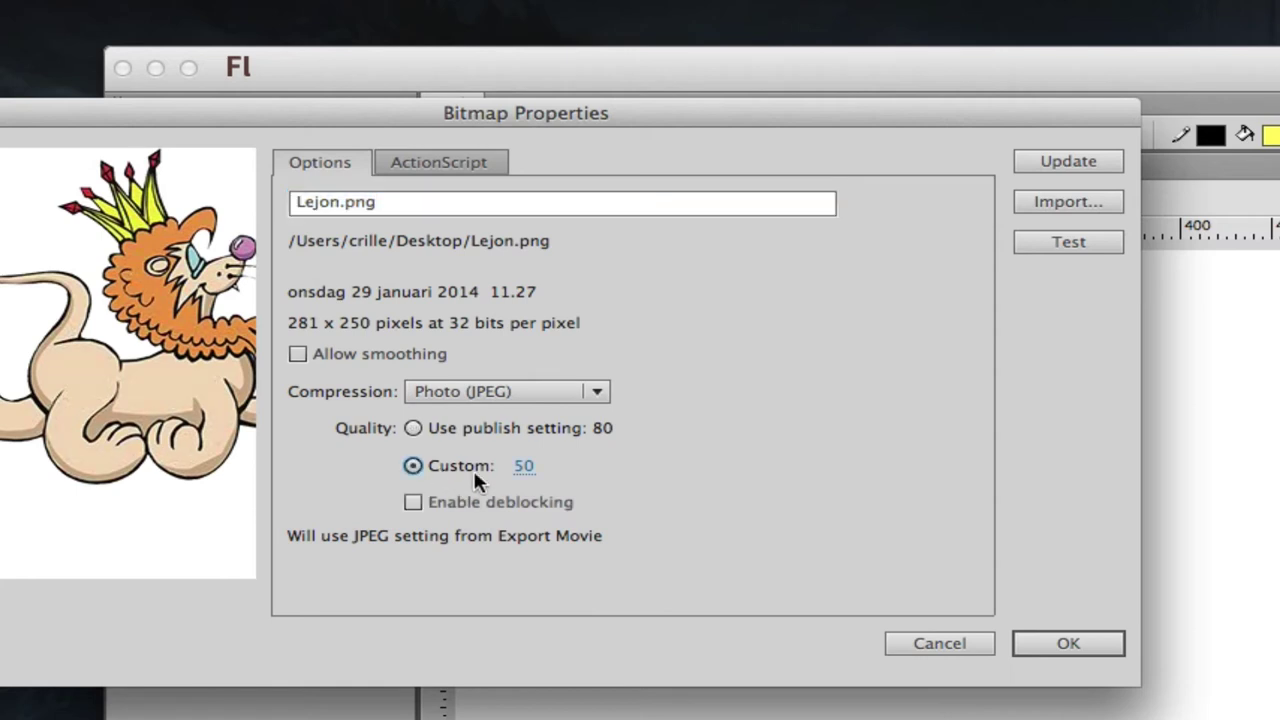
left_click_drag(529, 476, 494, 476)
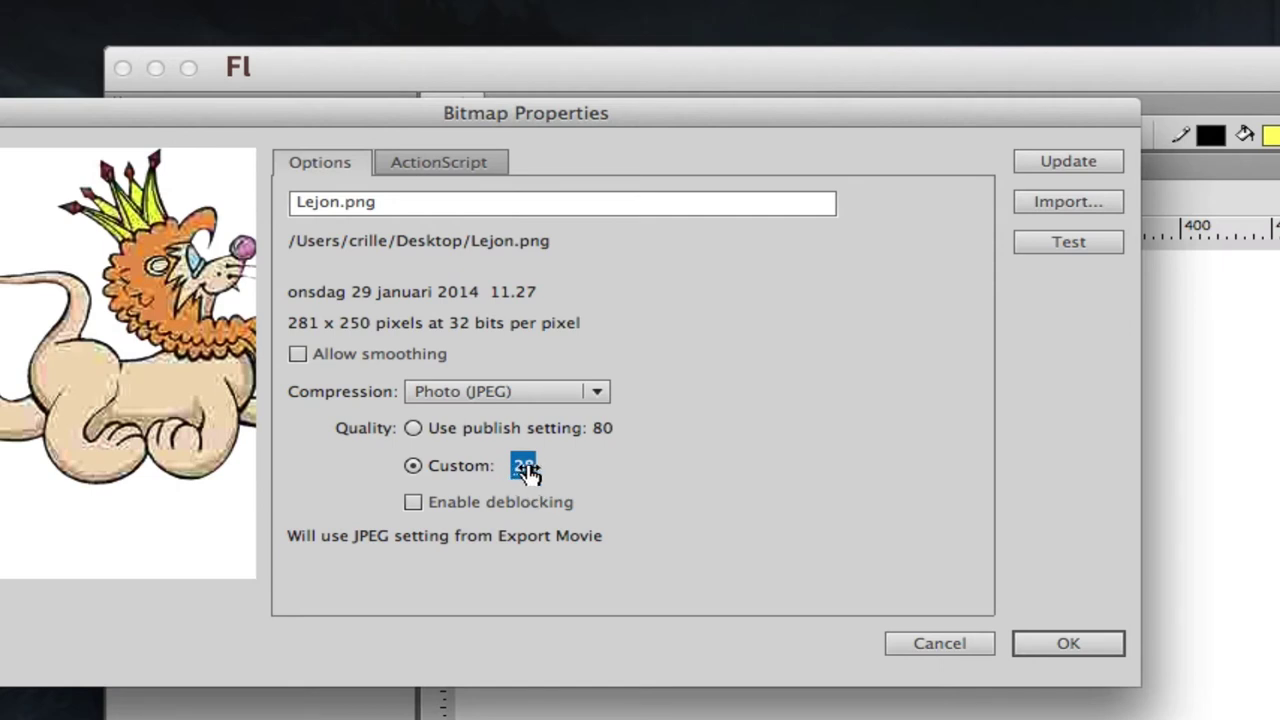
left_click_drag(527, 472, 681, 487)
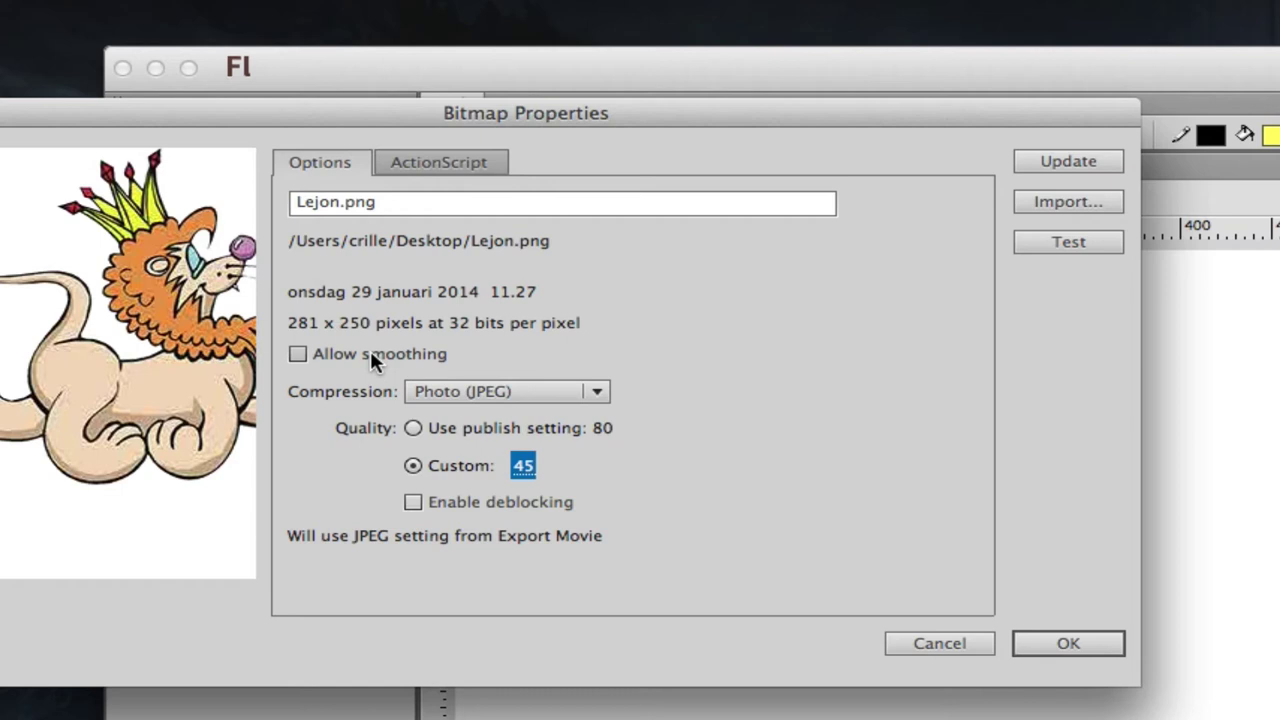
left_click(1092, 240)
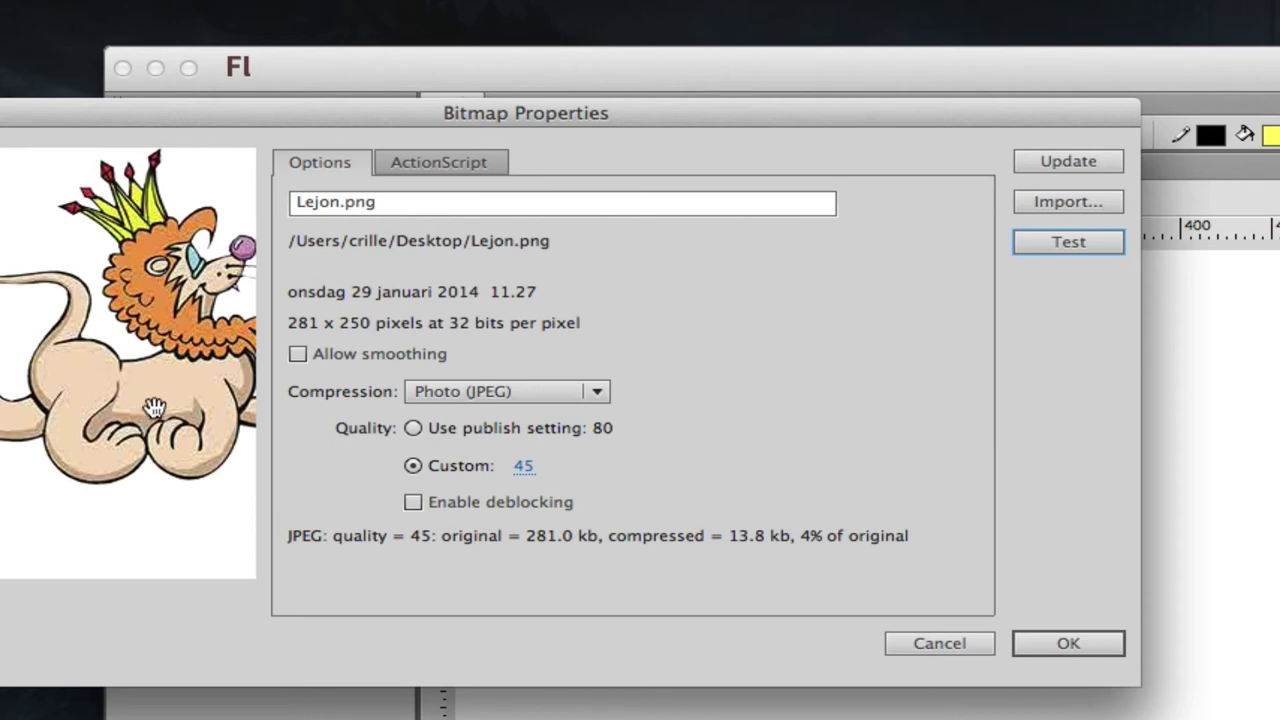
Test the JPEG compression of Lejon.png at custom quality 14 and at 71 to compare them
left_click_drag(538, 471, 478, 466)
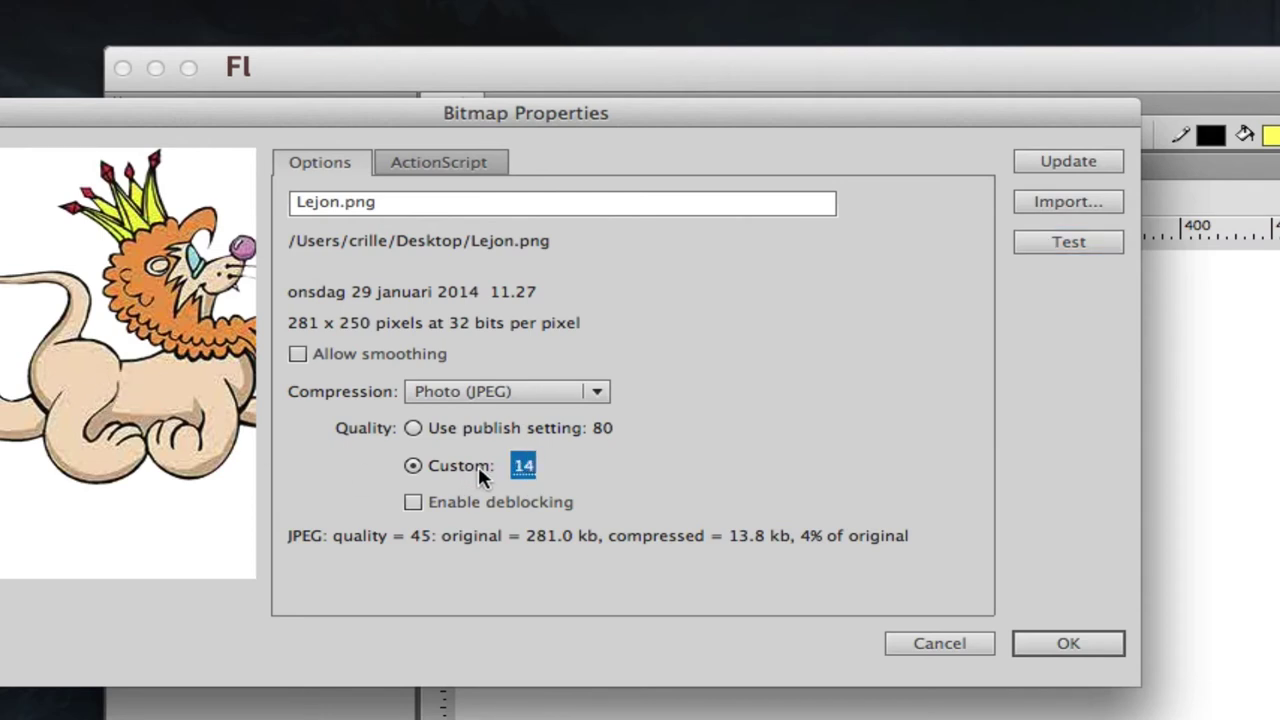
left_click(1060, 245)
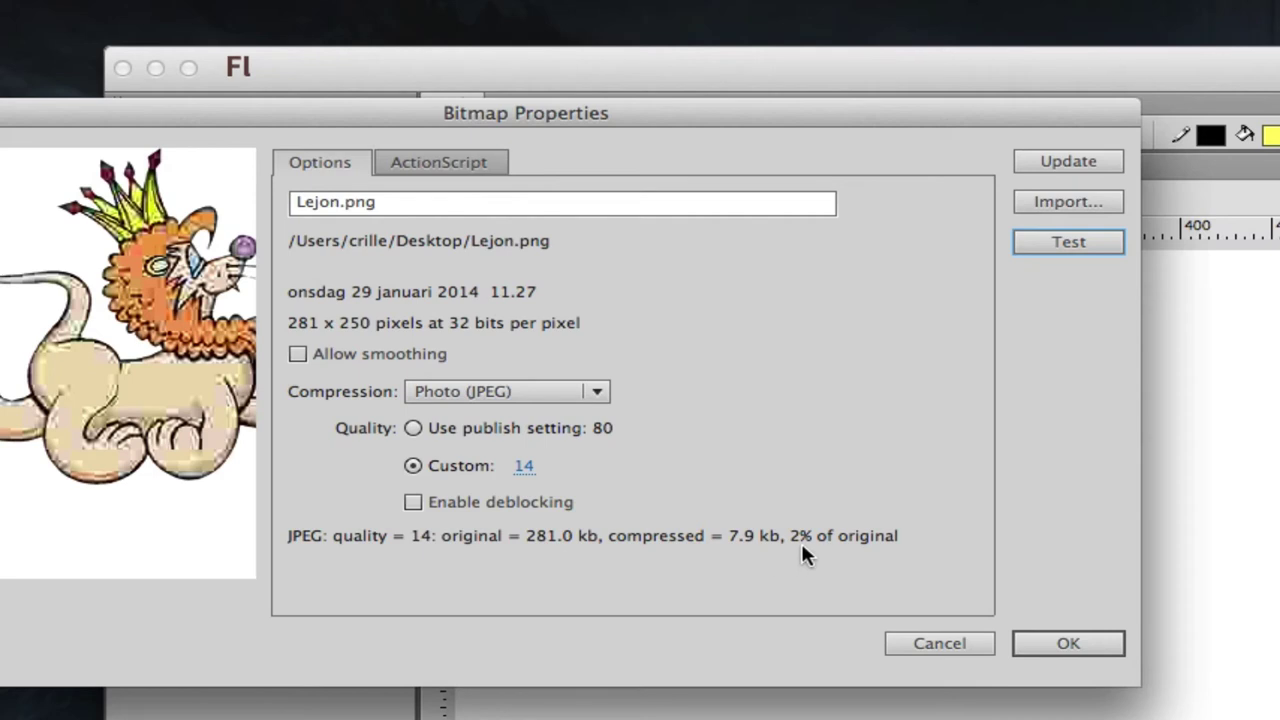
left_click_drag(530, 476, 623, 471)
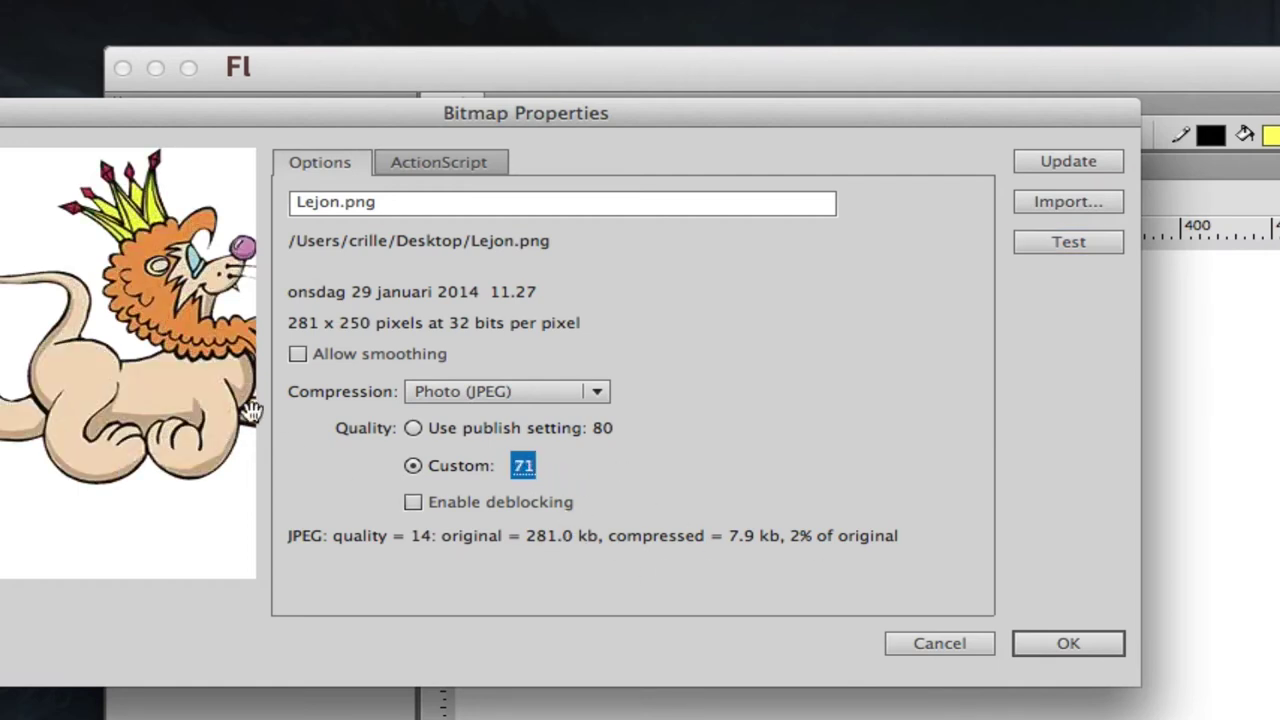
left_click(1090, 238)
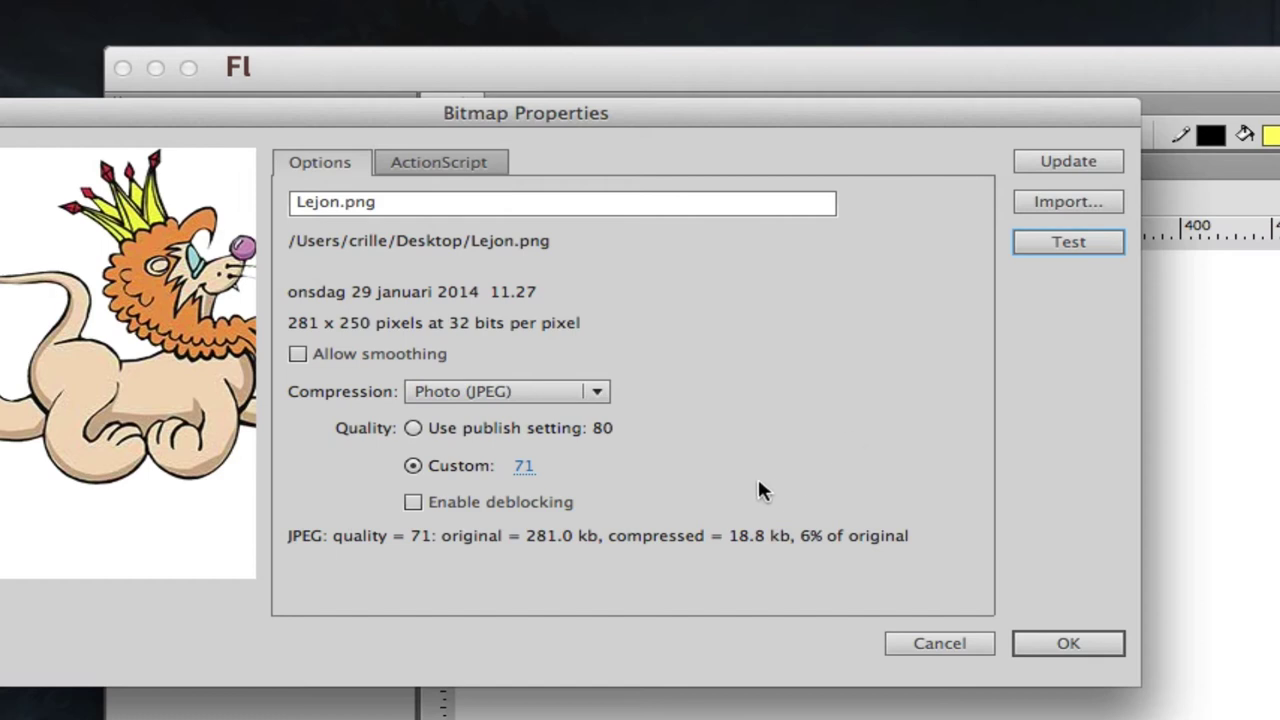
Test the JPEG compression of Lejon.png at custom quality 47 and at 61
left_click_drag(523, 468, 480, 474)
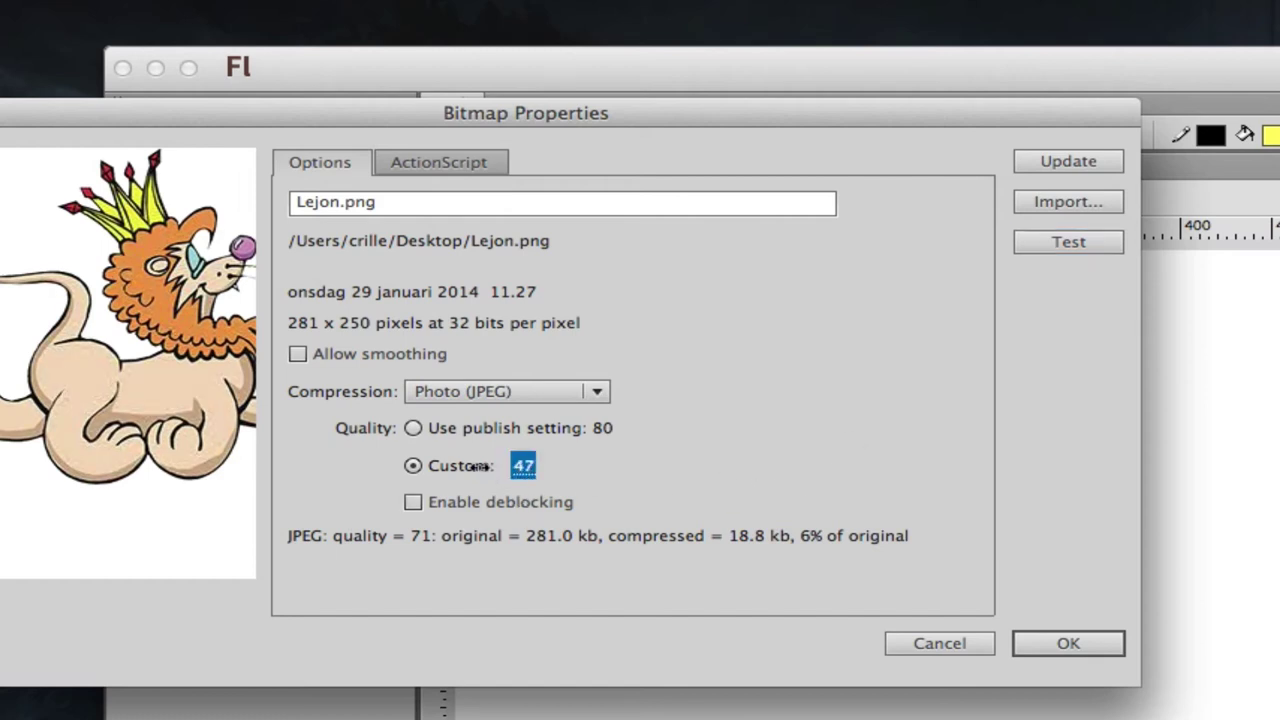
left_click(1069, 241)
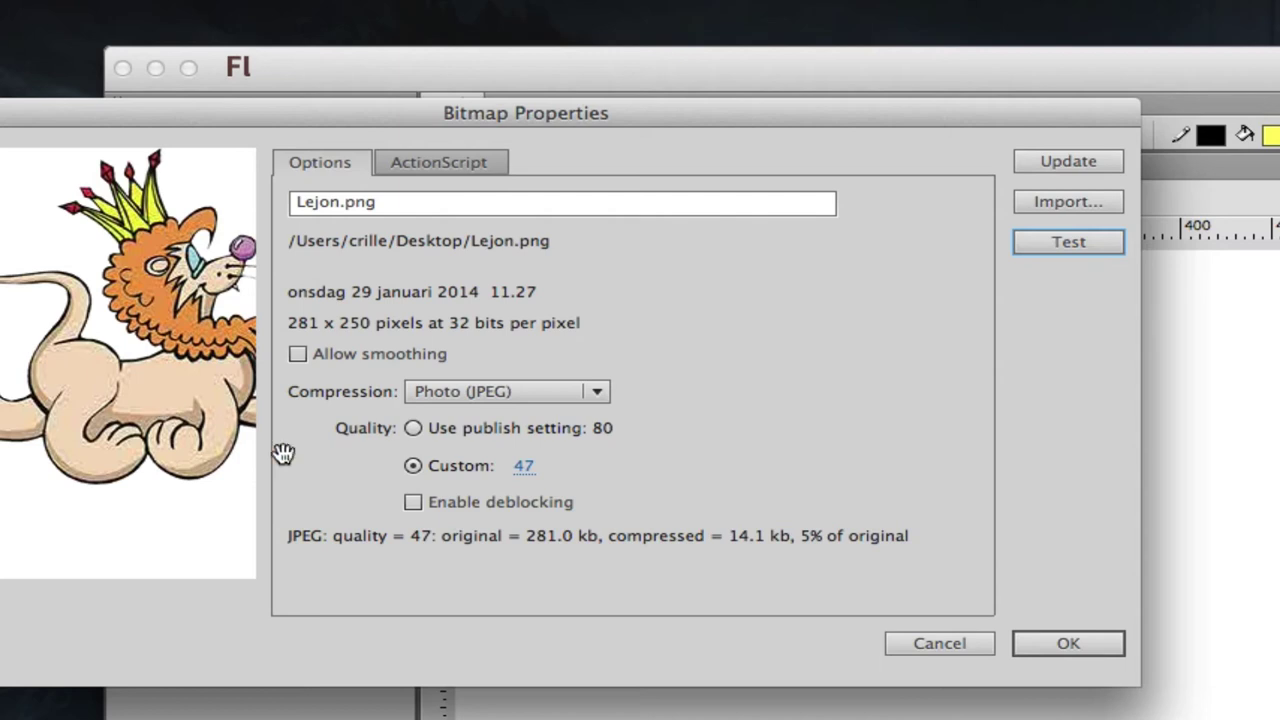
left_click_drag(523, 474, 557, 478)
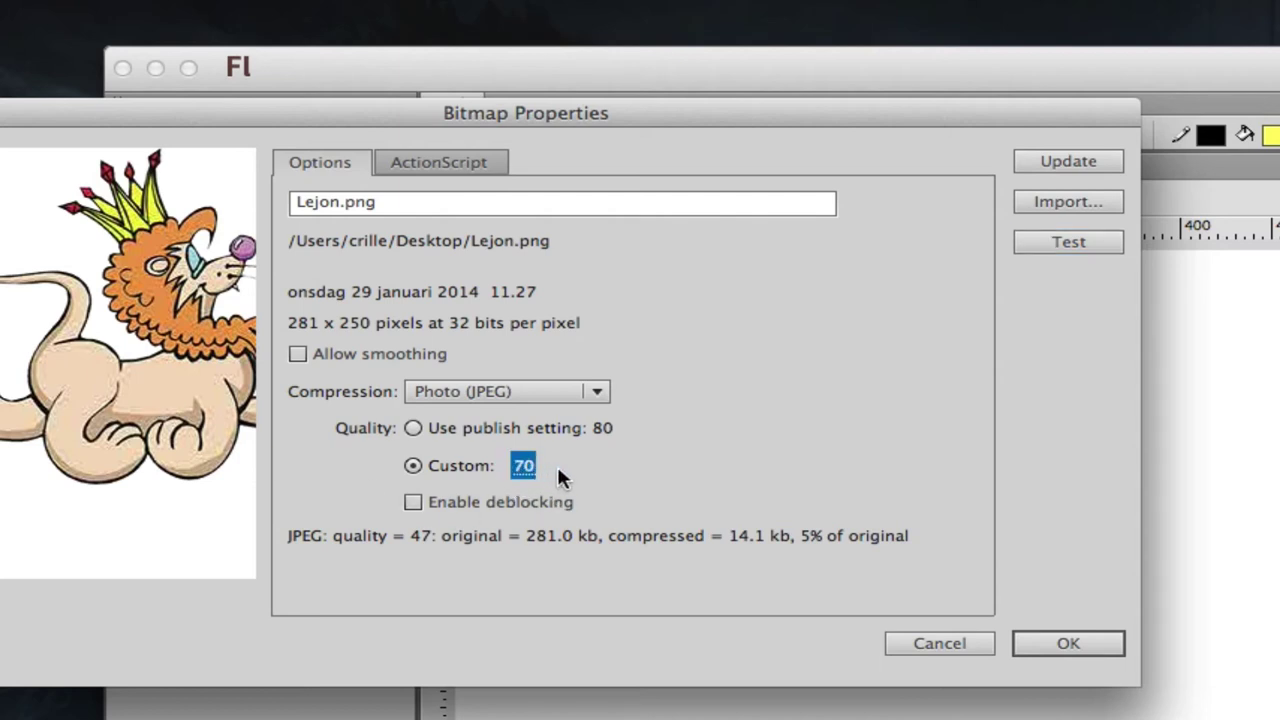
left_click(1072, 241)
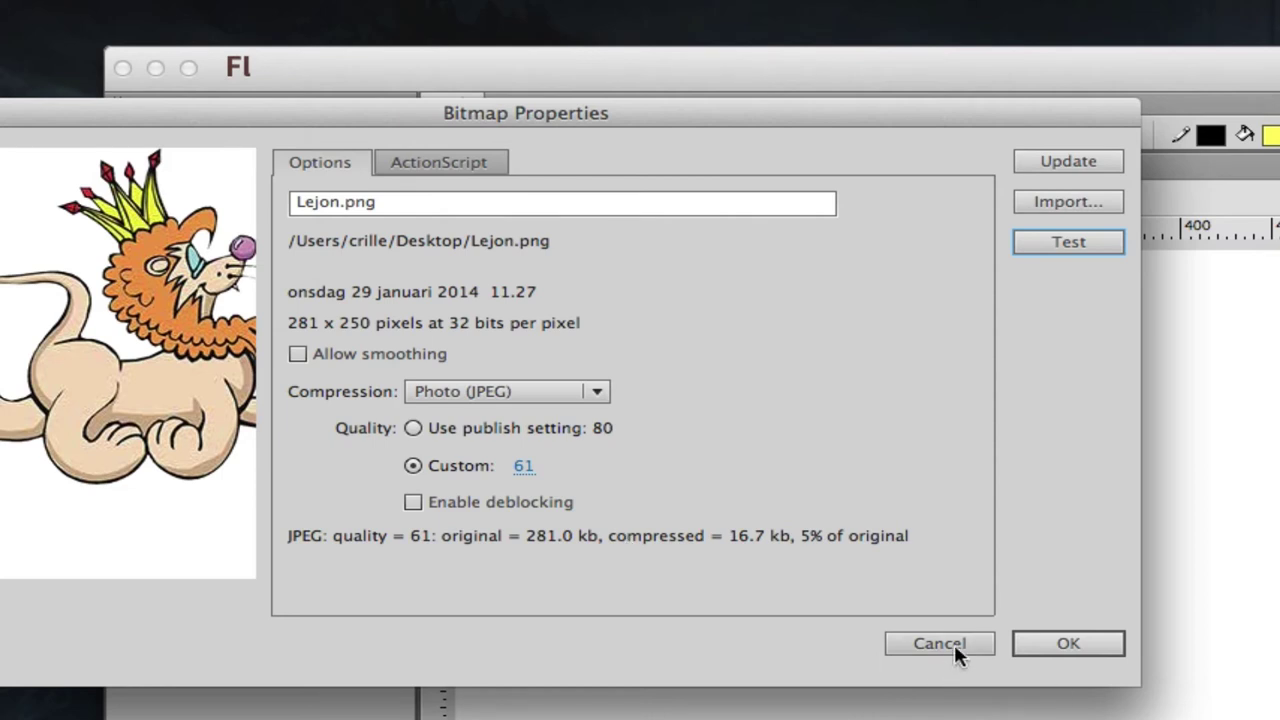
Try Allow smoothing on Lejon.png, test it, and discard all changes to the bitmap's properties
left_click(380, 353)
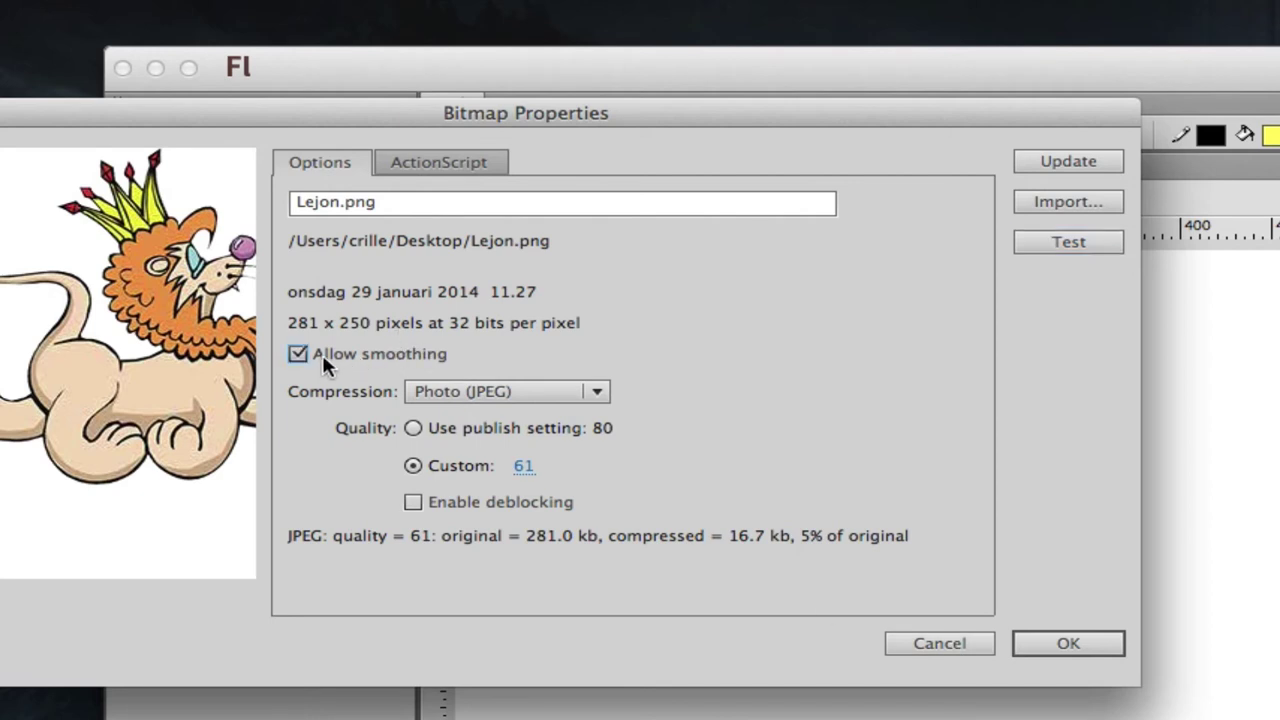
left_click(1065, 243)
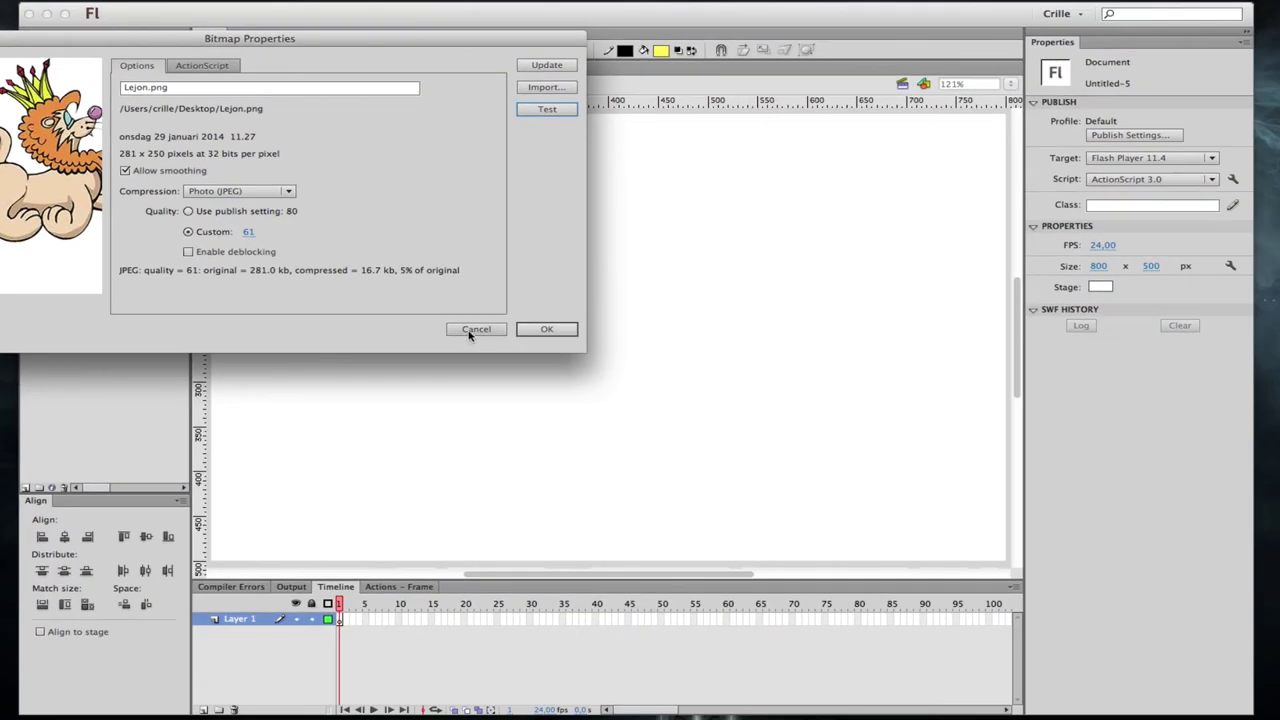
left_click(939, 643)
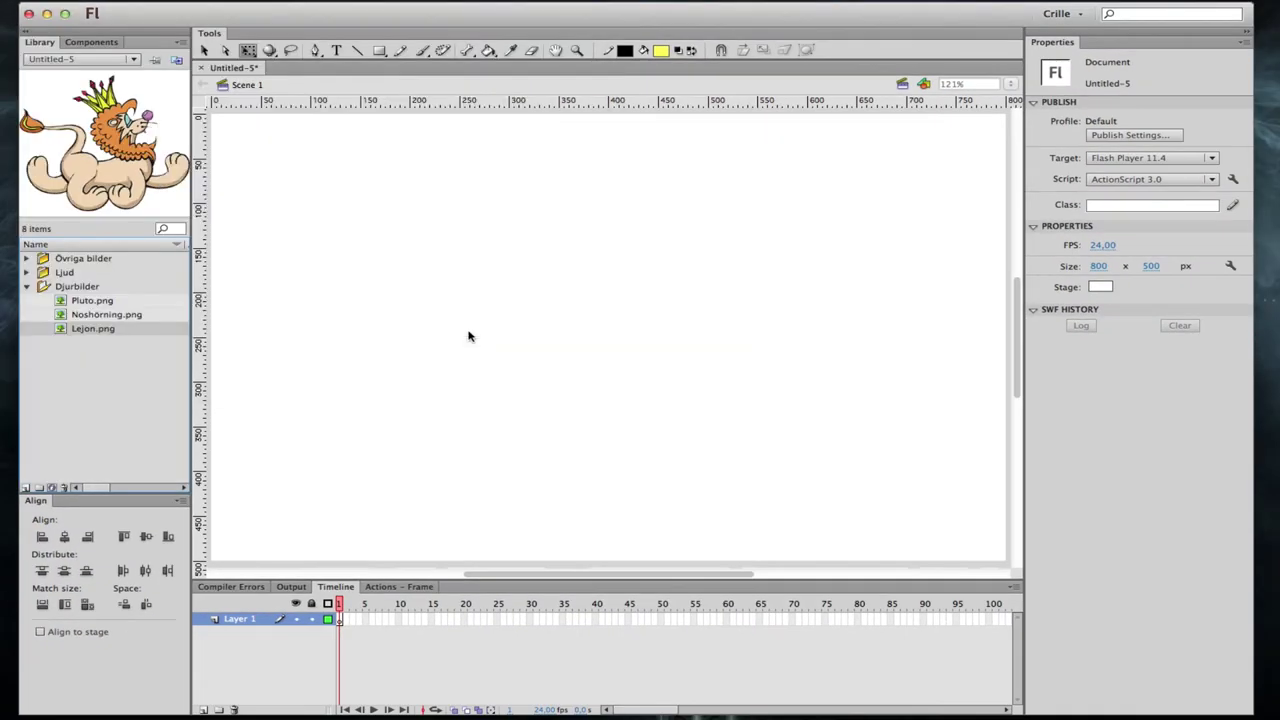
left_click(122, 395)
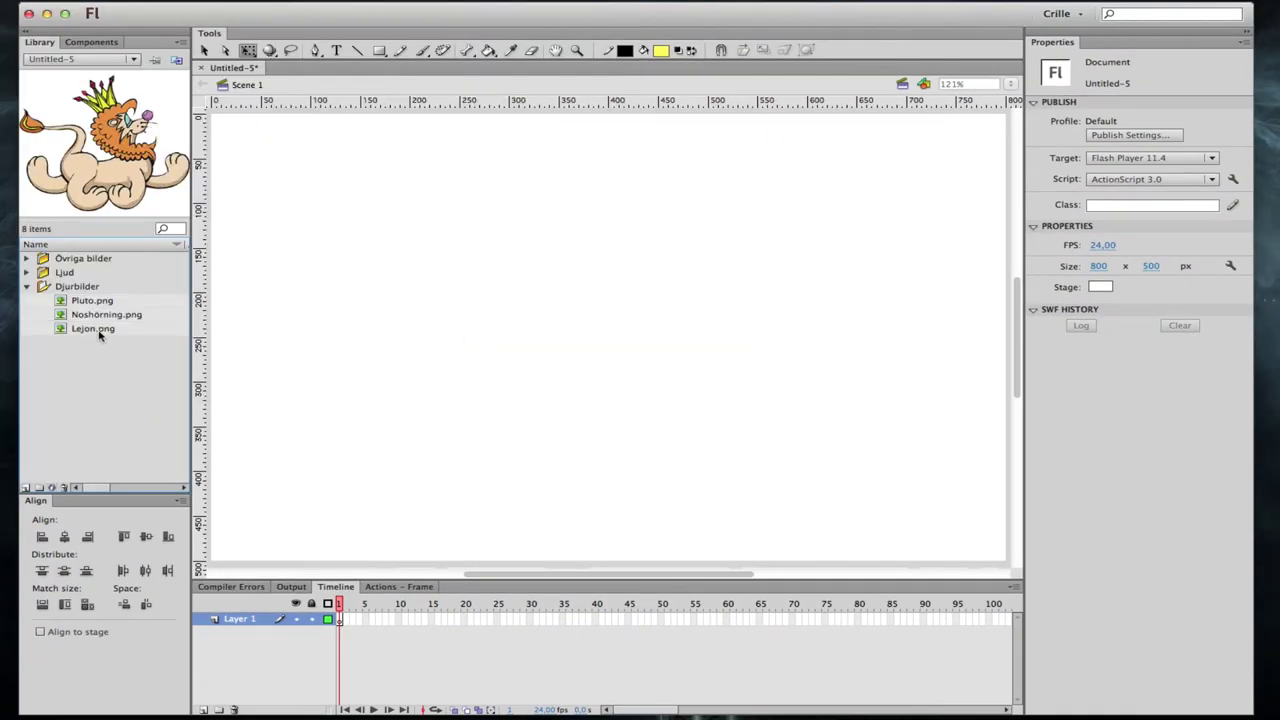
left_click(100, 331)
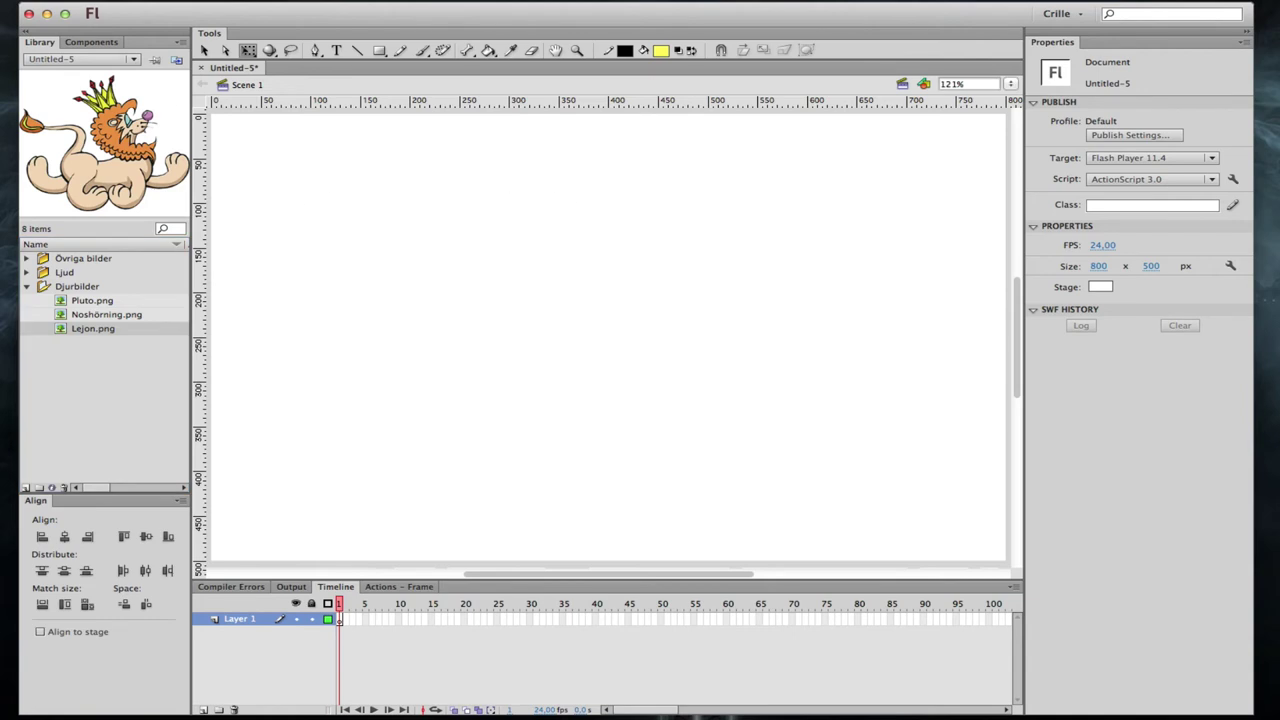
Save the document to the Desktop as Djungel.fla in Flash CS6 Document format
key("super+s")
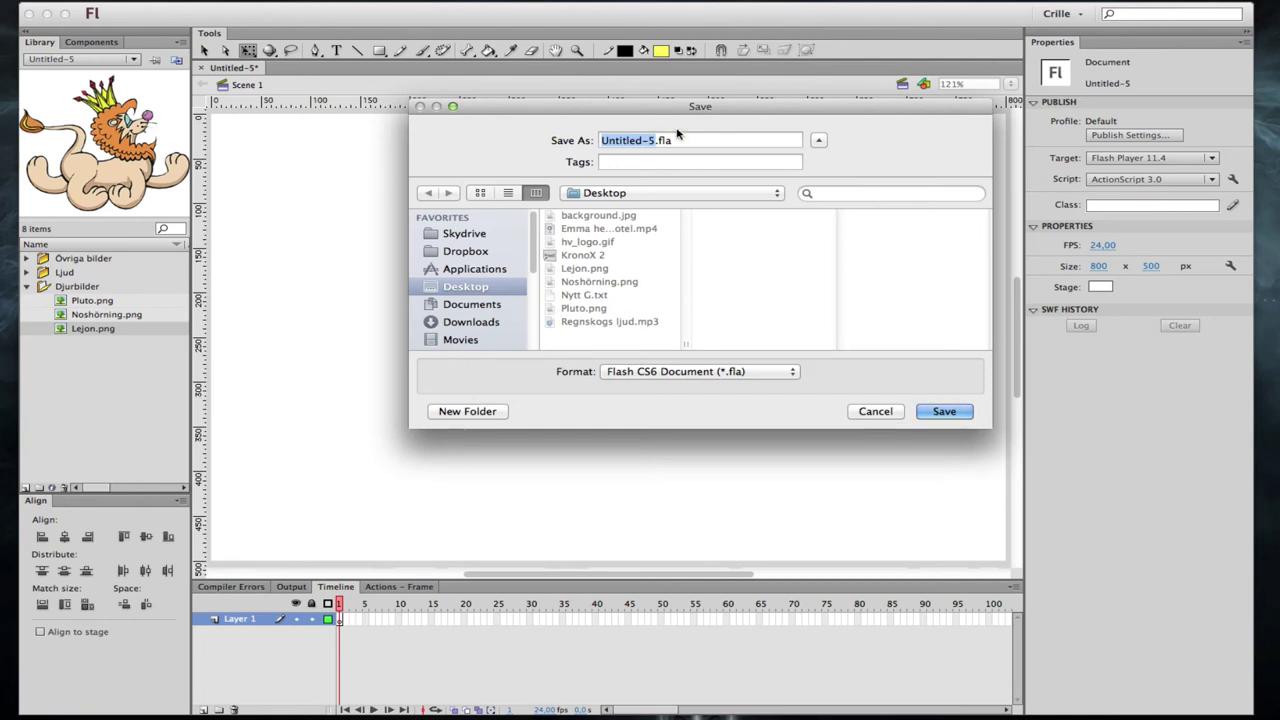
type("Djur")
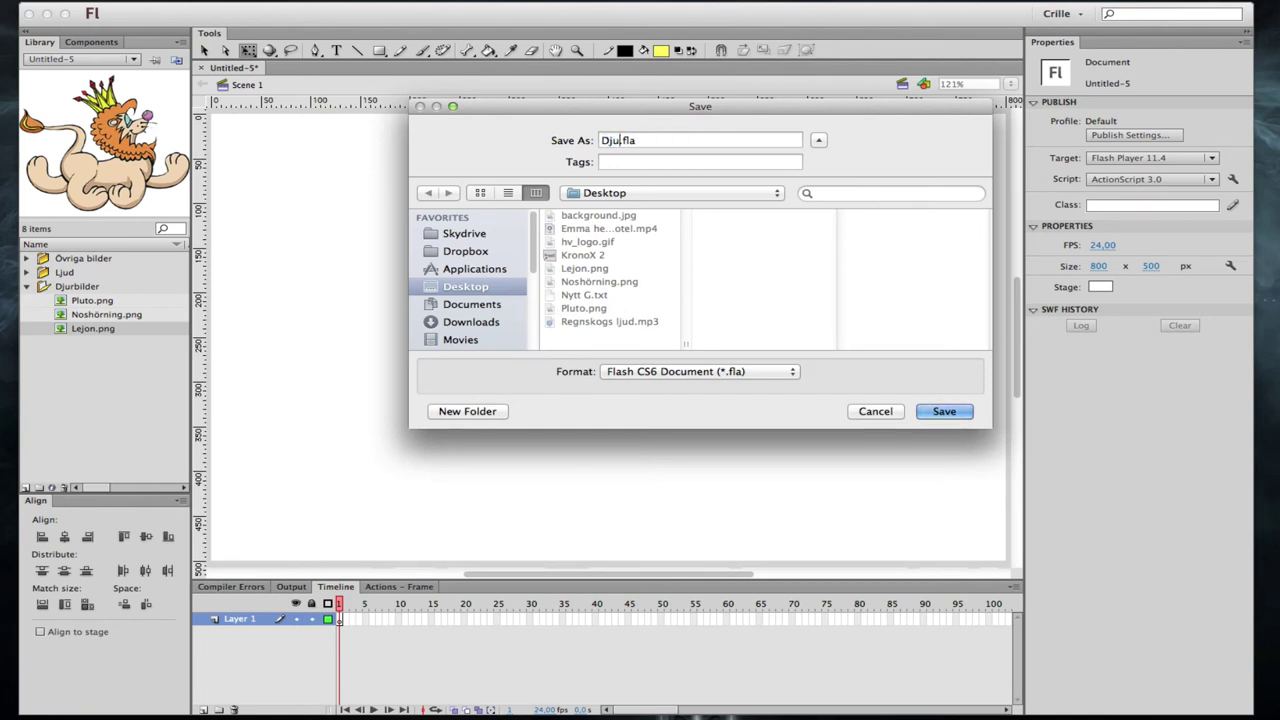
type("bilder")
key("BackSpace")
key("BackSpace")
key("BackSpace")
key("BackSpace")
key("BackSpace")
key("BackSpace")
key("BackSpace")
key("BackSpace")
key("BackSpace")
key("BackSpace")
type("Djungl")
key("Left")
type("e")
key("Return")
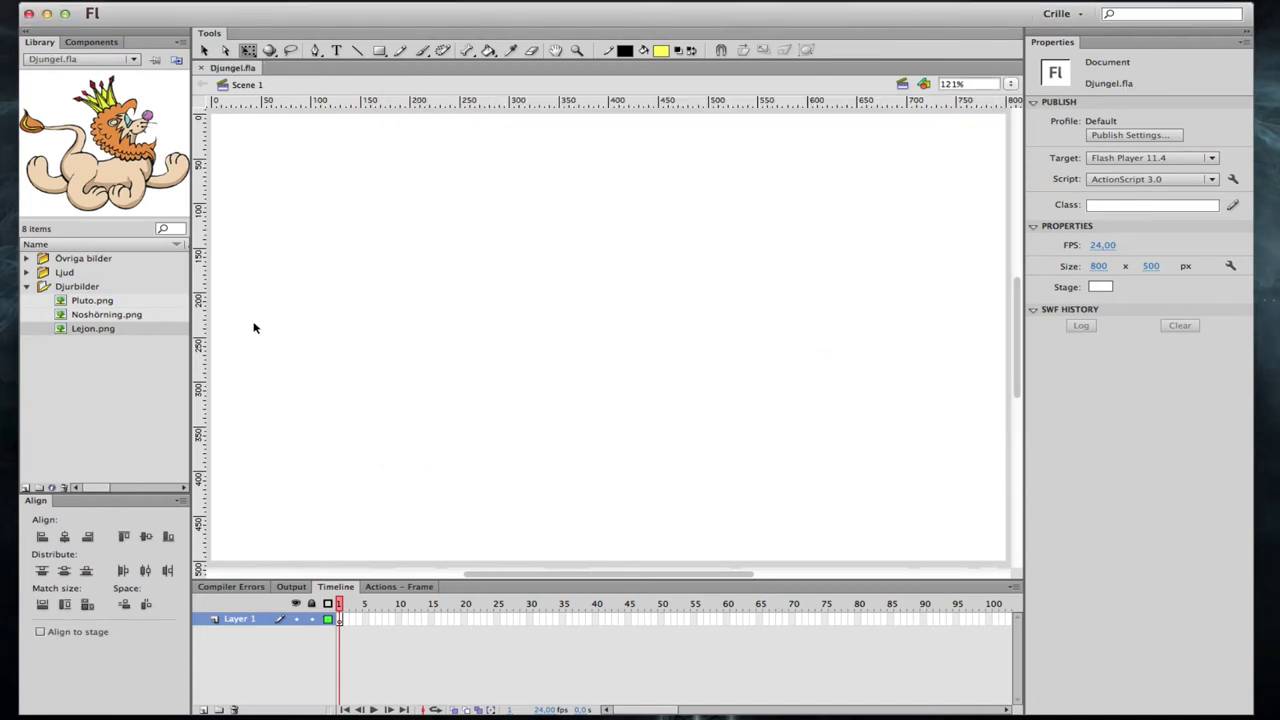
Expand the Övriga bilder folder and check the pixel dimensions of background.jpg in its bitmap properties
left_click(26, 259)
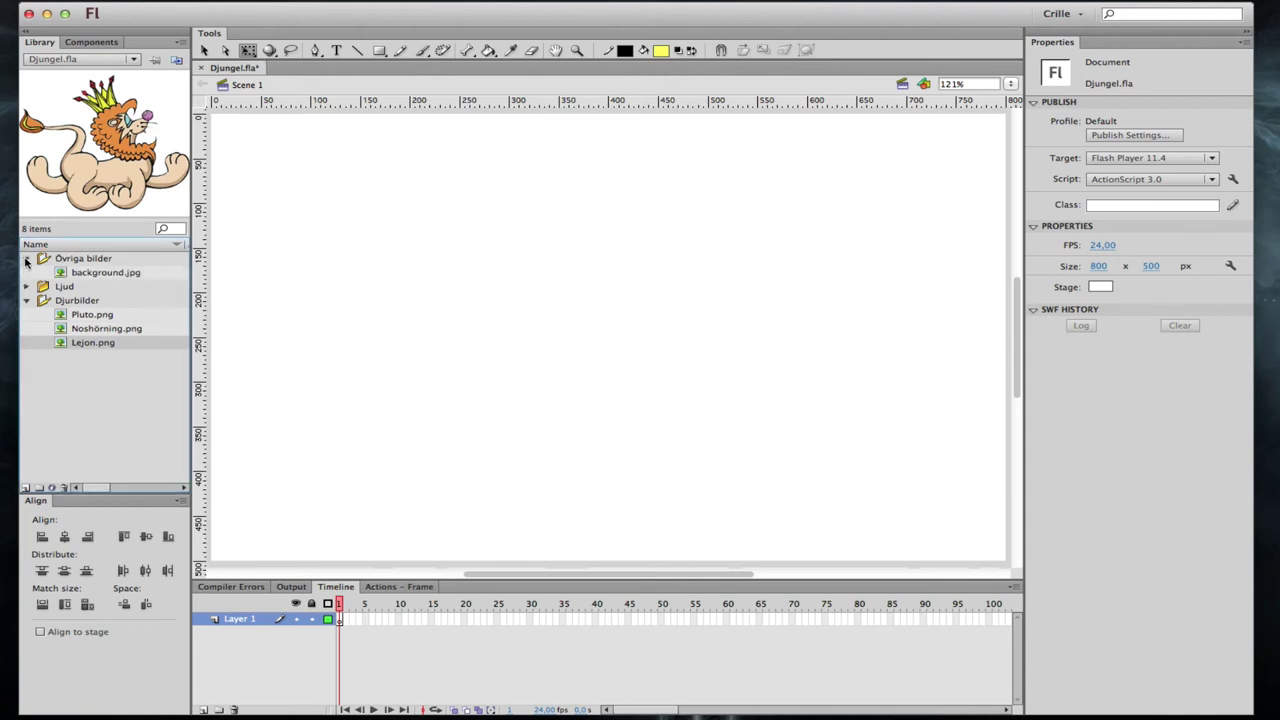
left_click(100, 272)
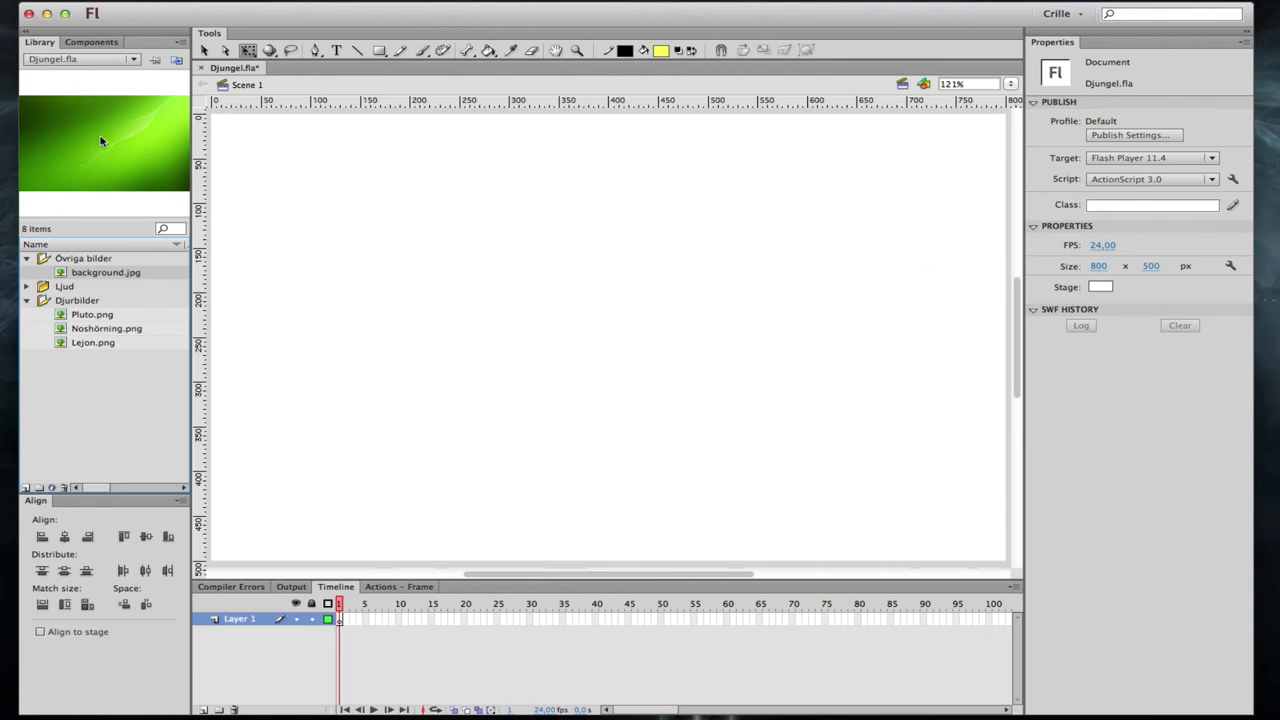
left_click(52, 488)
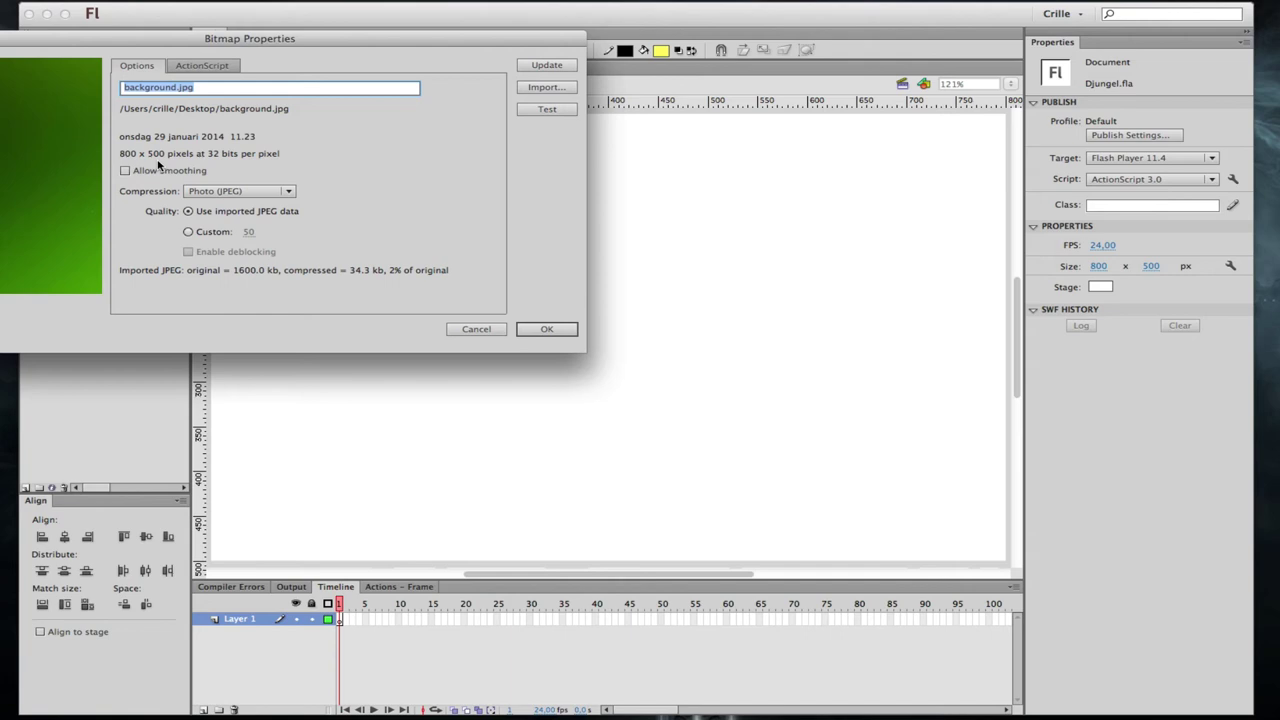
left_click(476, 329)
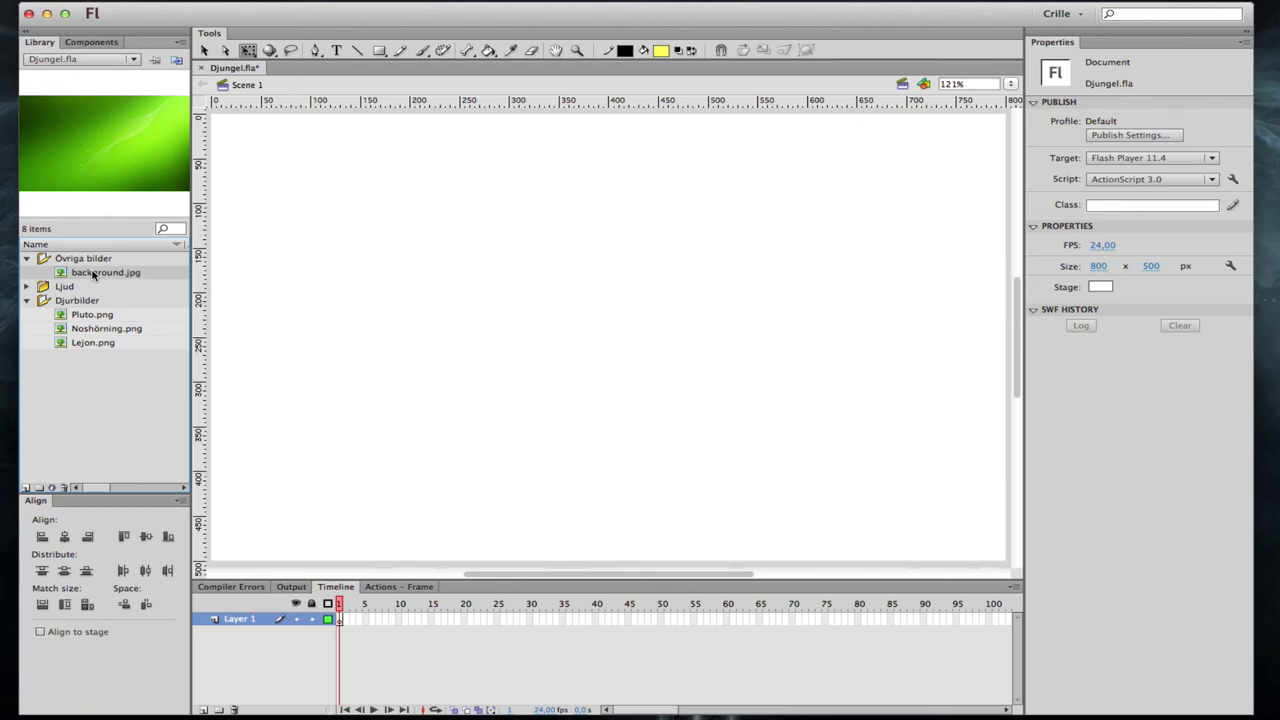
Place background.jpg on the stage and set its position to X 0 and Y 0
left_click_drag(93, 274, 507, 276)
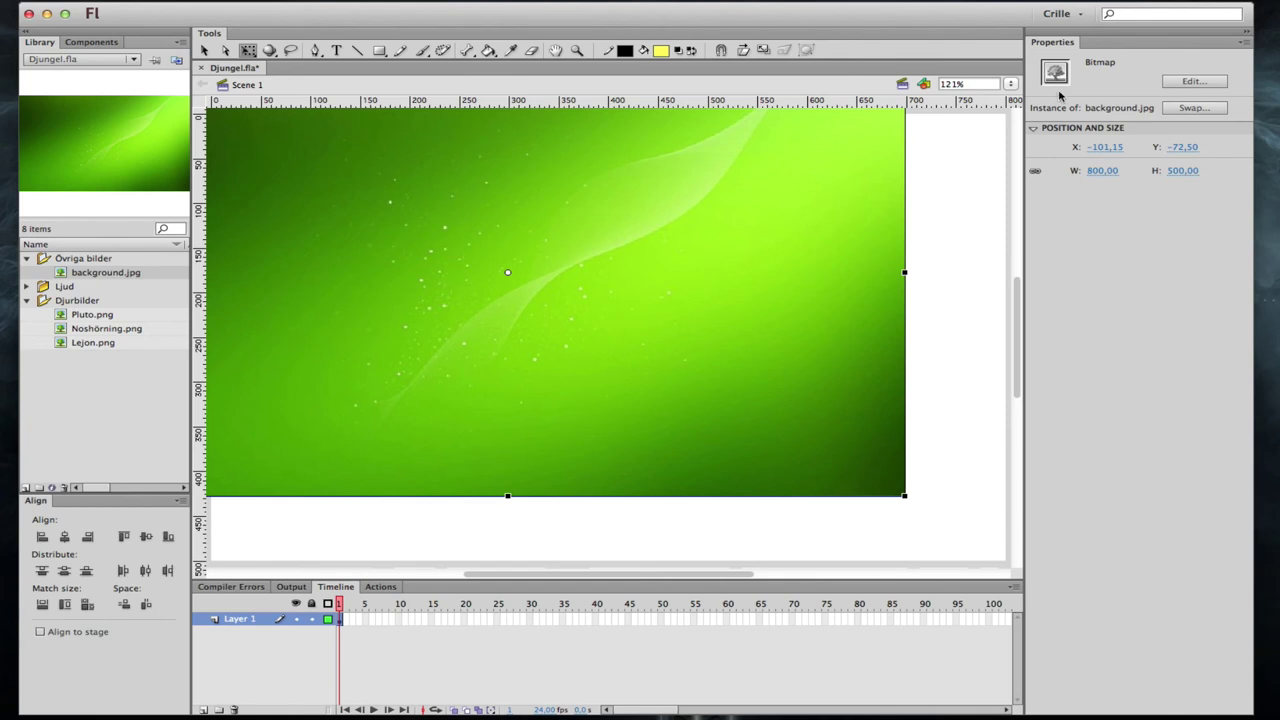
left_click(1120, 150)
type("0")
key("Return")
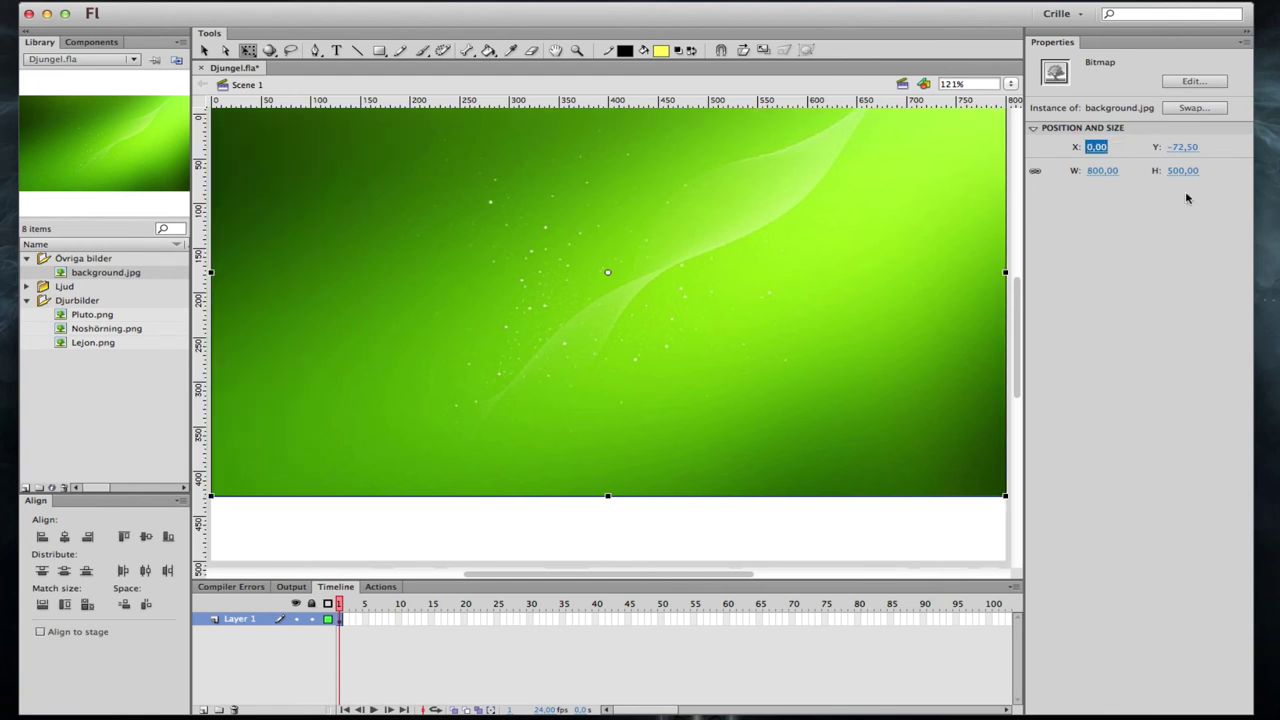
left_click(1188, 147)
type("0")
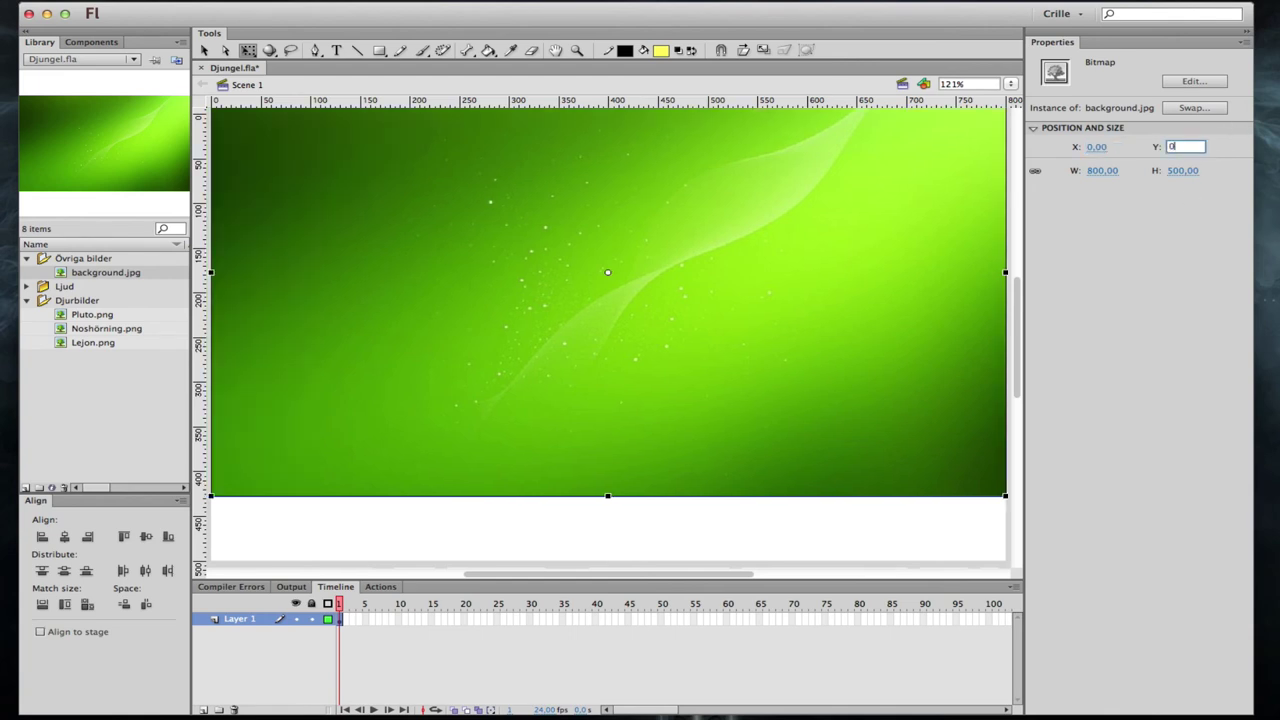
key("Return")
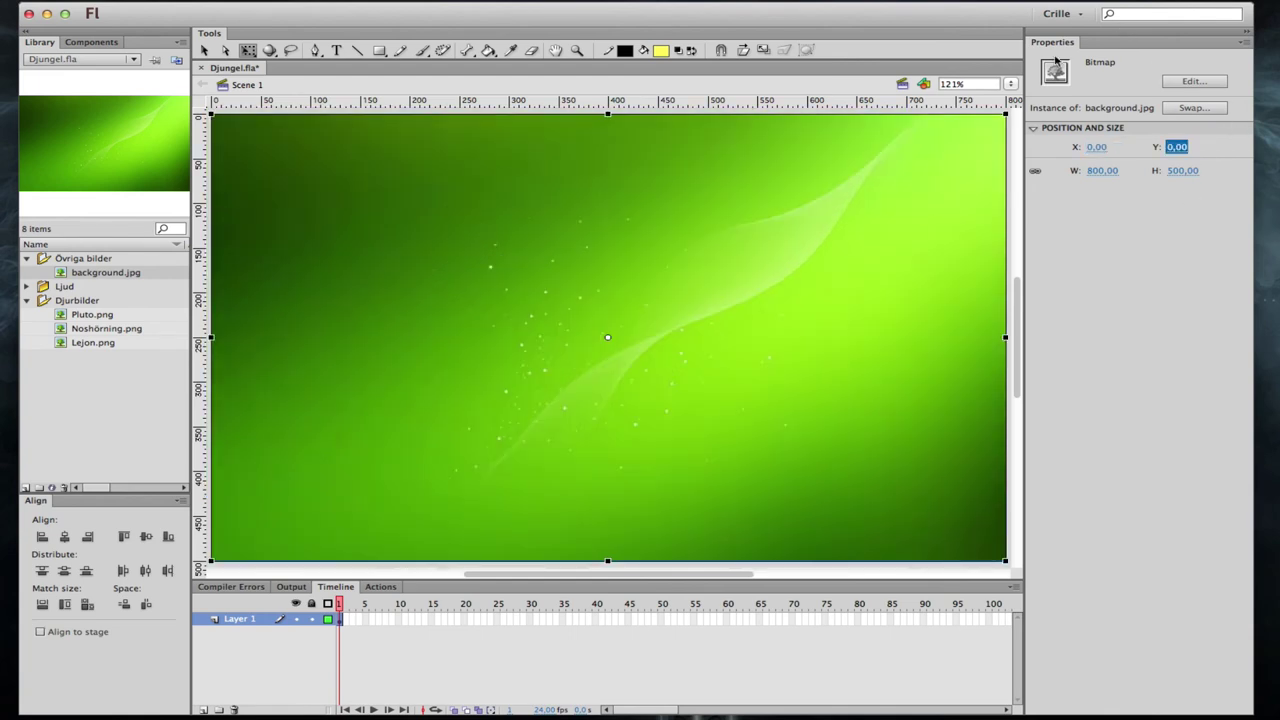
Try a Y position of 1 for the background bitmap and set it back to 0
type("1")
key("Return")
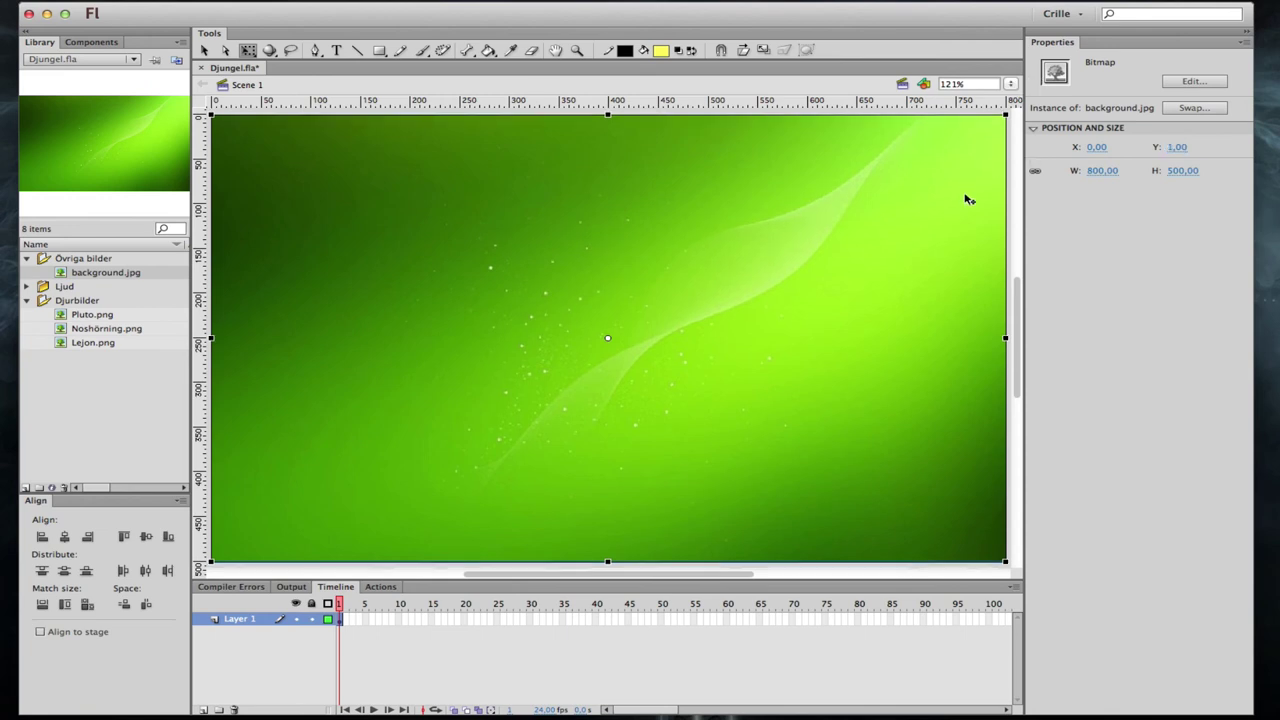
left_click(1182, 146)
type("0")
key("Return")
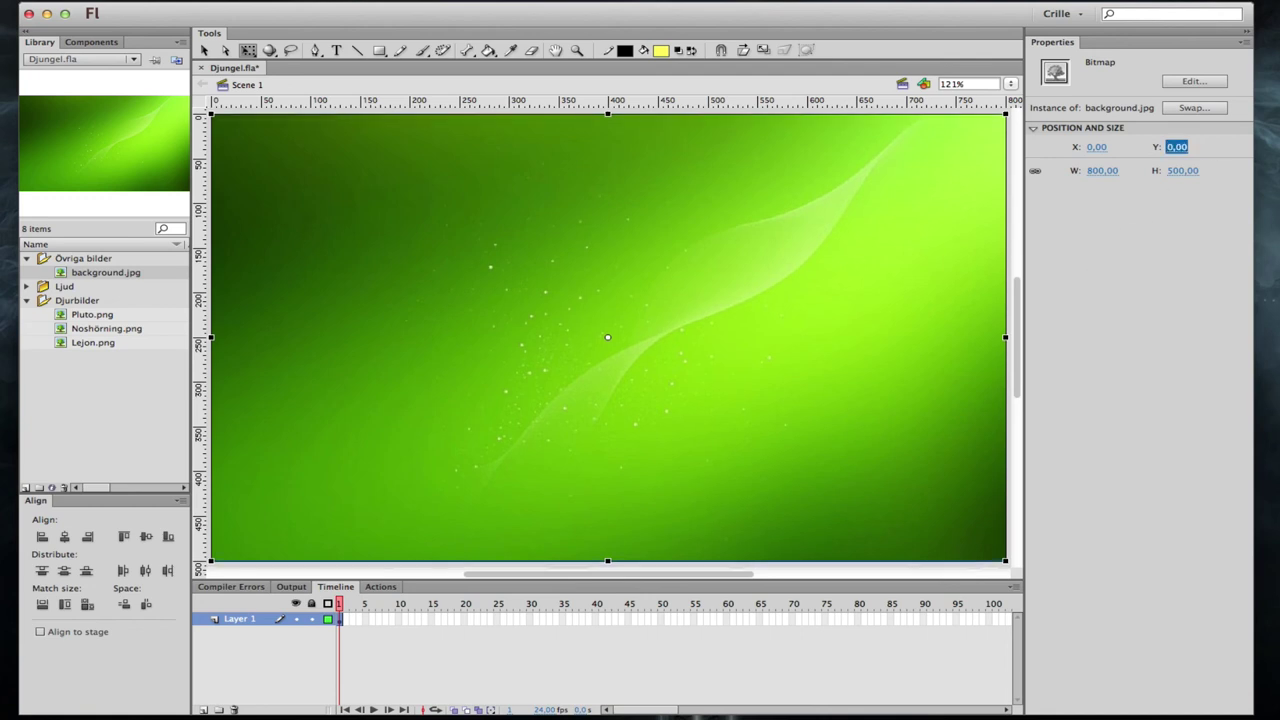
Place Pluto.png, Noshörning.png and Lejon.png from the Djurbilder folder on the stage over the background
left_click(822, 361)
key("super+1")
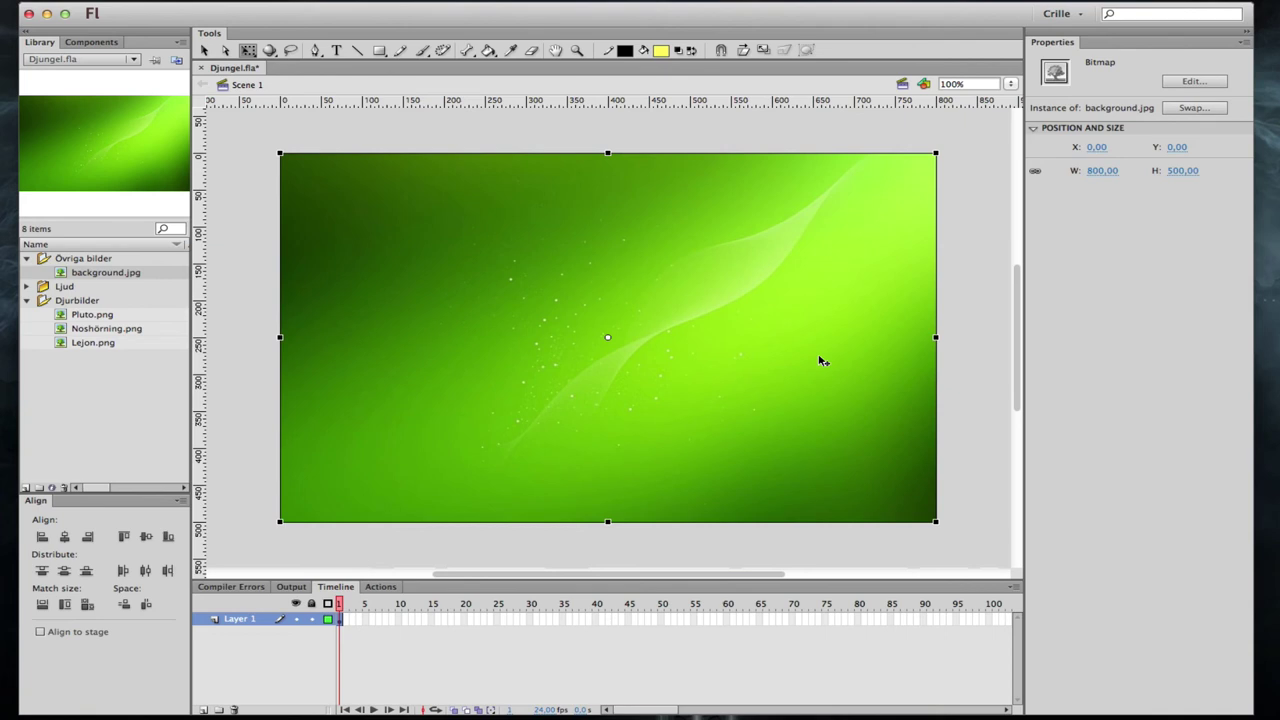
left_click(506, 145)
left_click(93, 316)
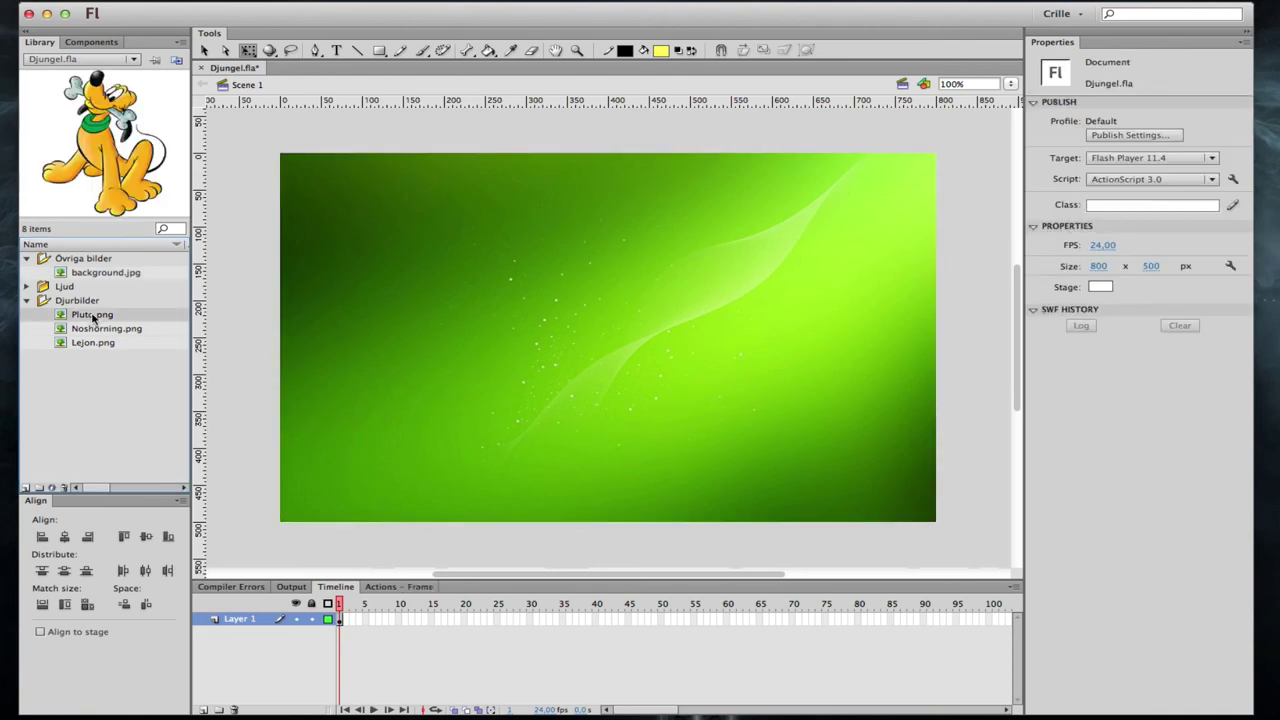
left_click_drag(93, 316, 437, 346)
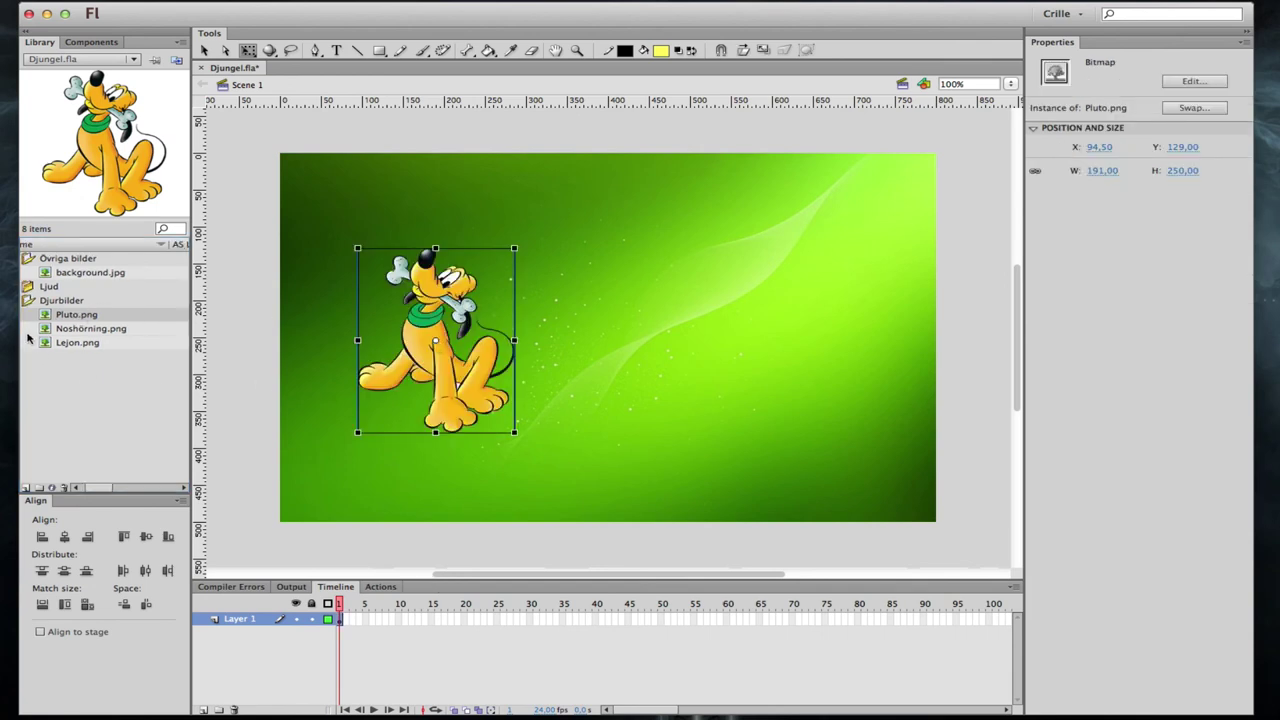
left_click_drag(88, 329, 610, 432)
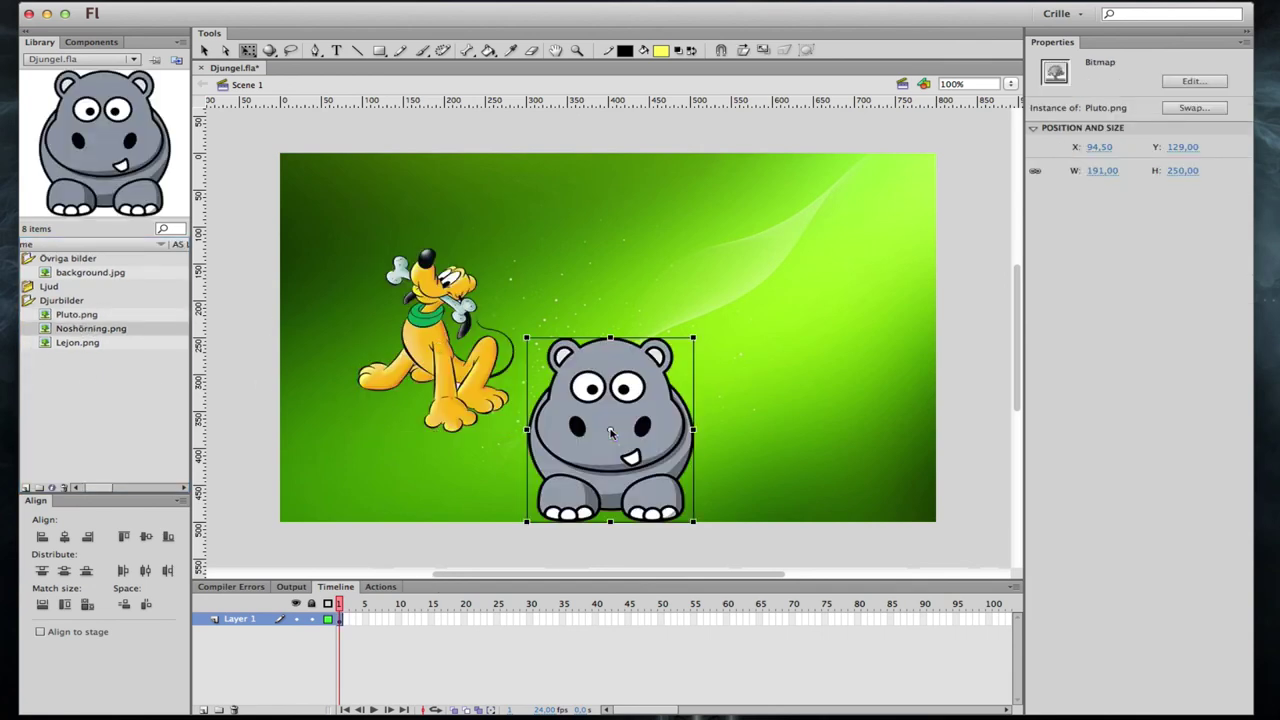
left_click_drag(80, 344, 527, 196)
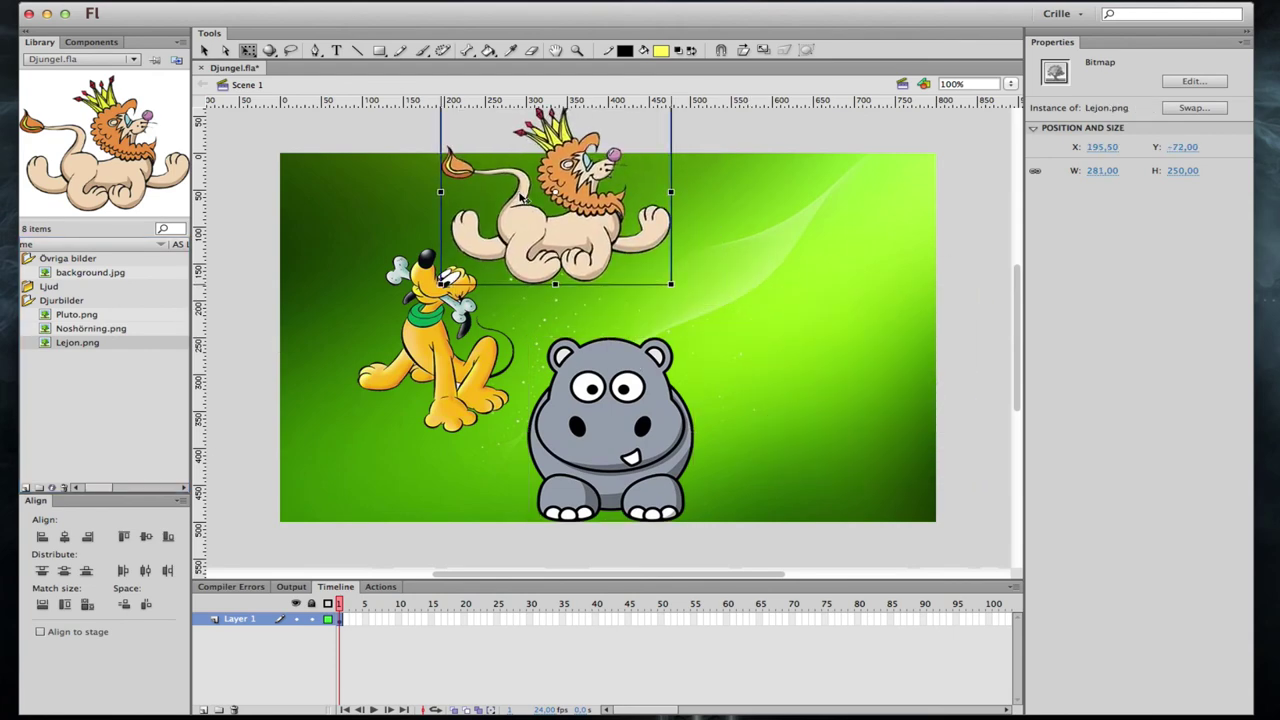
Arrange the animals with the lion at the stage's lower left, Pluto at its lower right and the hippo at its upper centre
left_click_drag(447, 352, 837, 430)
left_click_drag(582, 233, 425, 454)
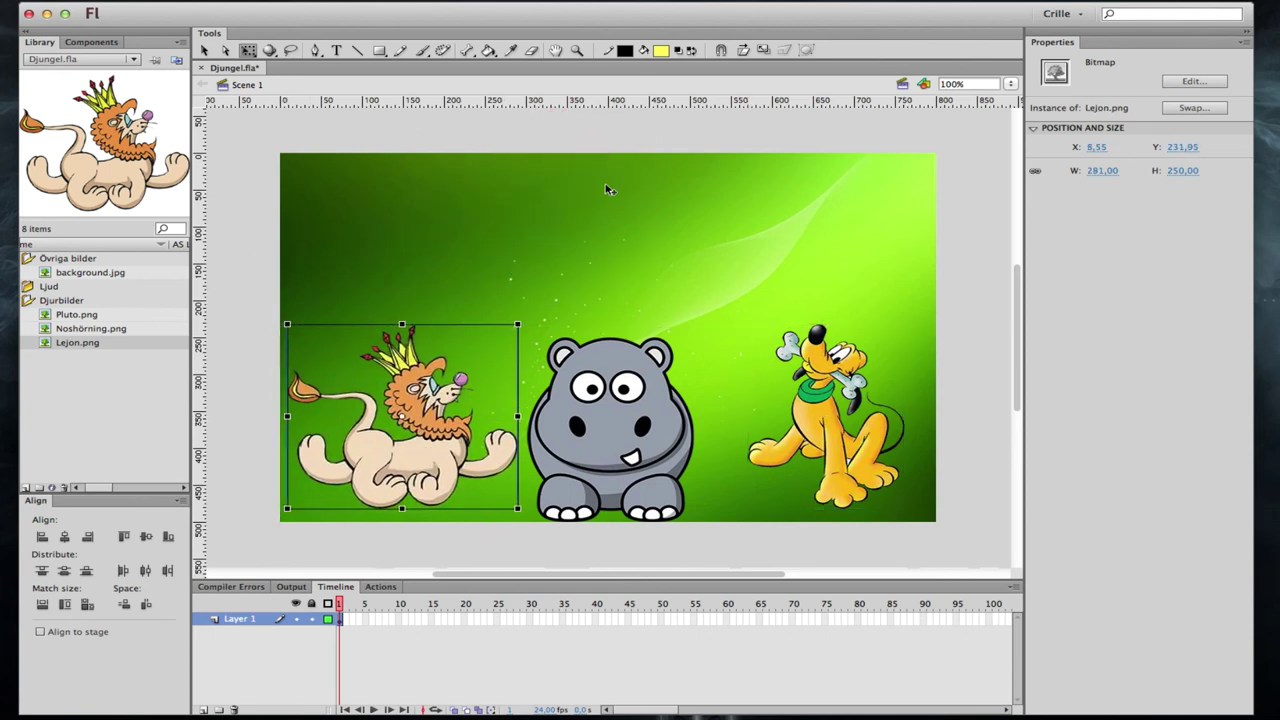
left_click(621, 432)
left_click_drag(621, 432, 641, 297)
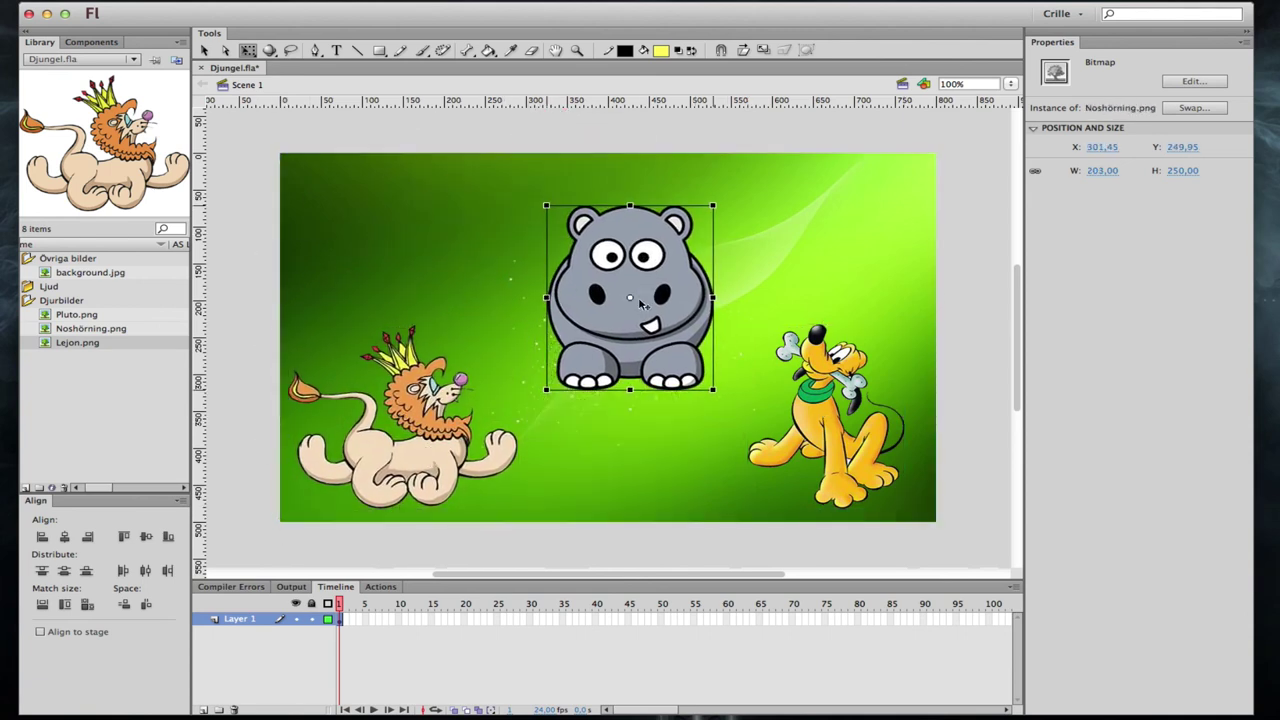
left_click(602, 465)
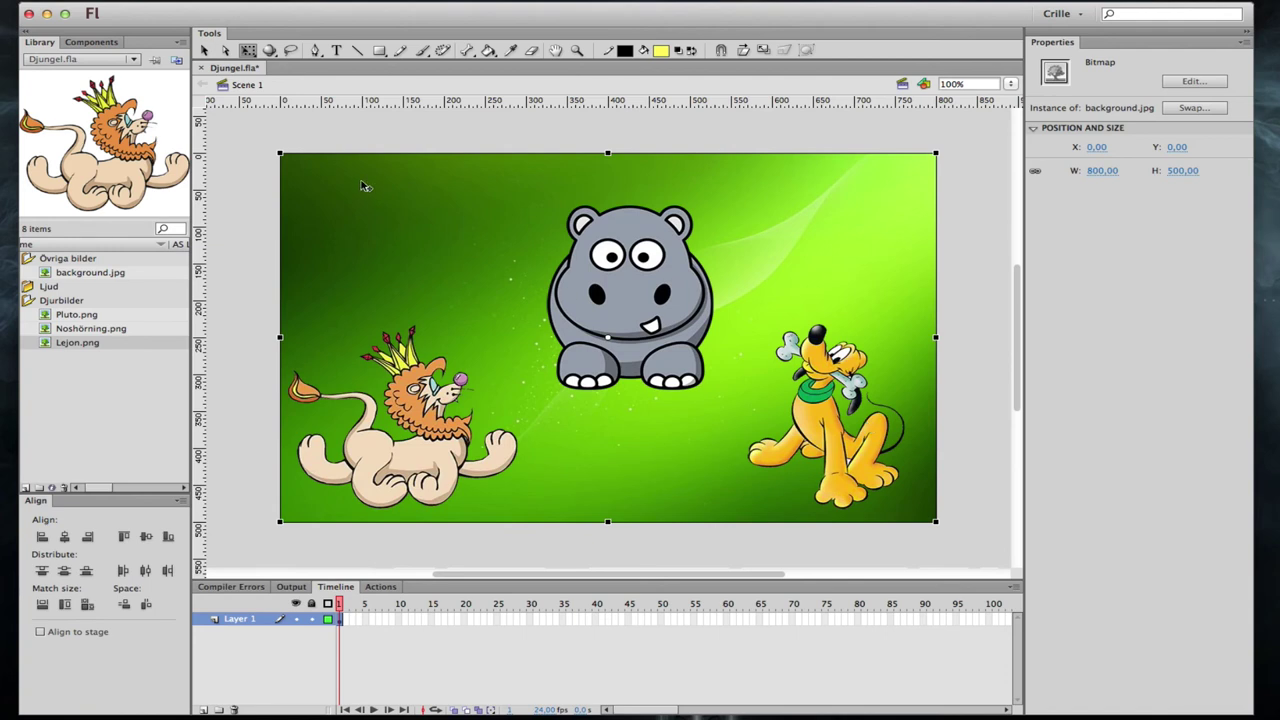
Save Djungel.fla and create a new ActionScript 3.0 document of 800 x 500 px
key("super+s")
left_click(35, 0)
key("super+n")
left_click_drag(183, 40, 435, 92)
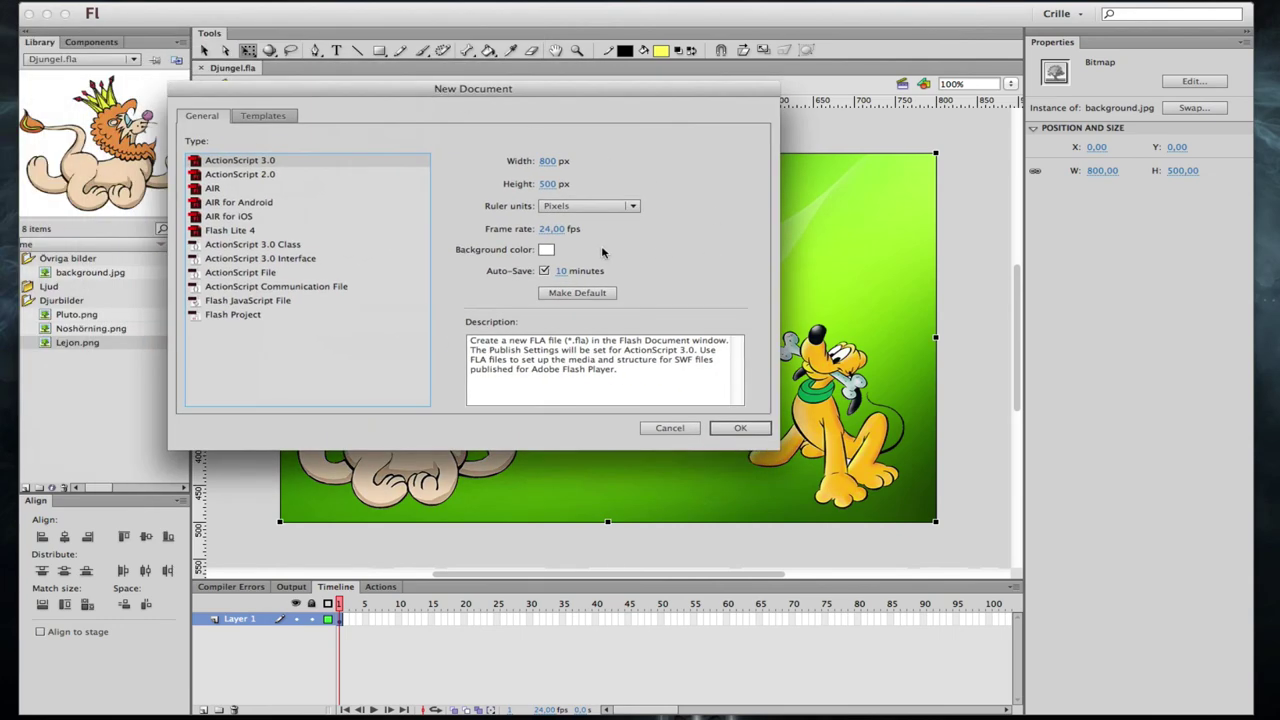
left_click(757, 428)
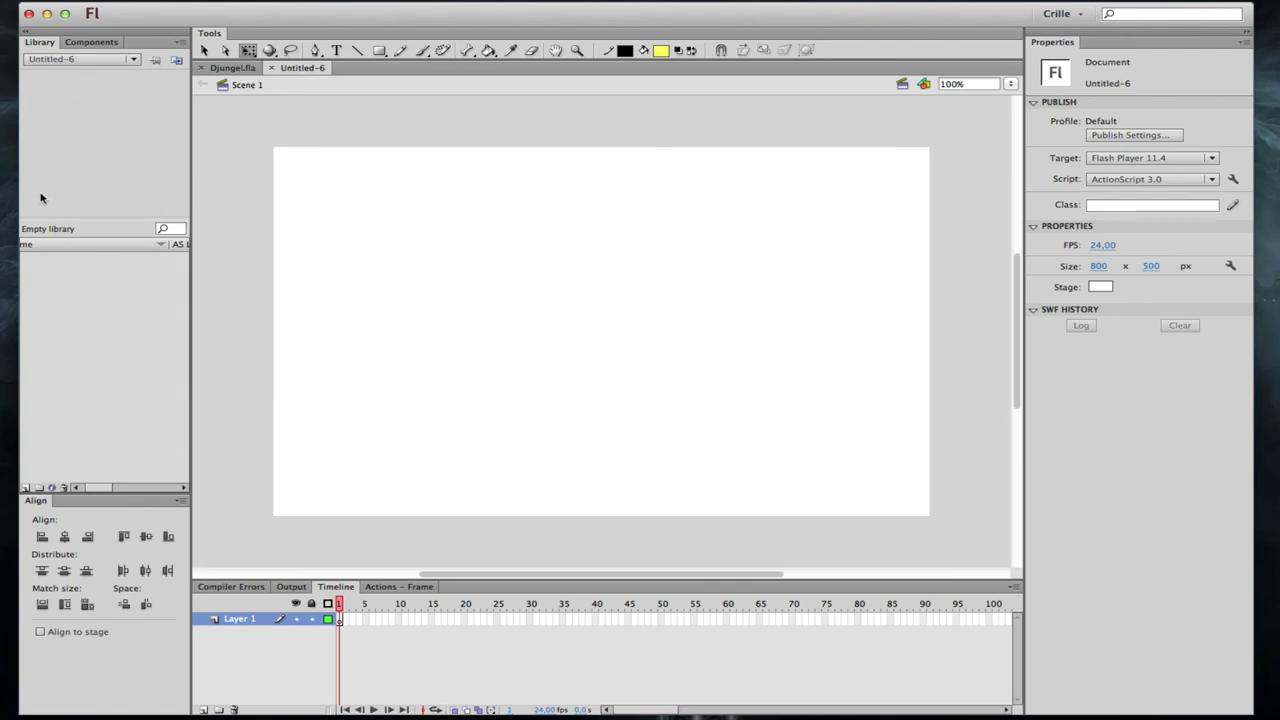
Compare the library of Djungel.fla with that of the new document
left_click_drag(98, 487, 88, 487)
left_click(233, 68)
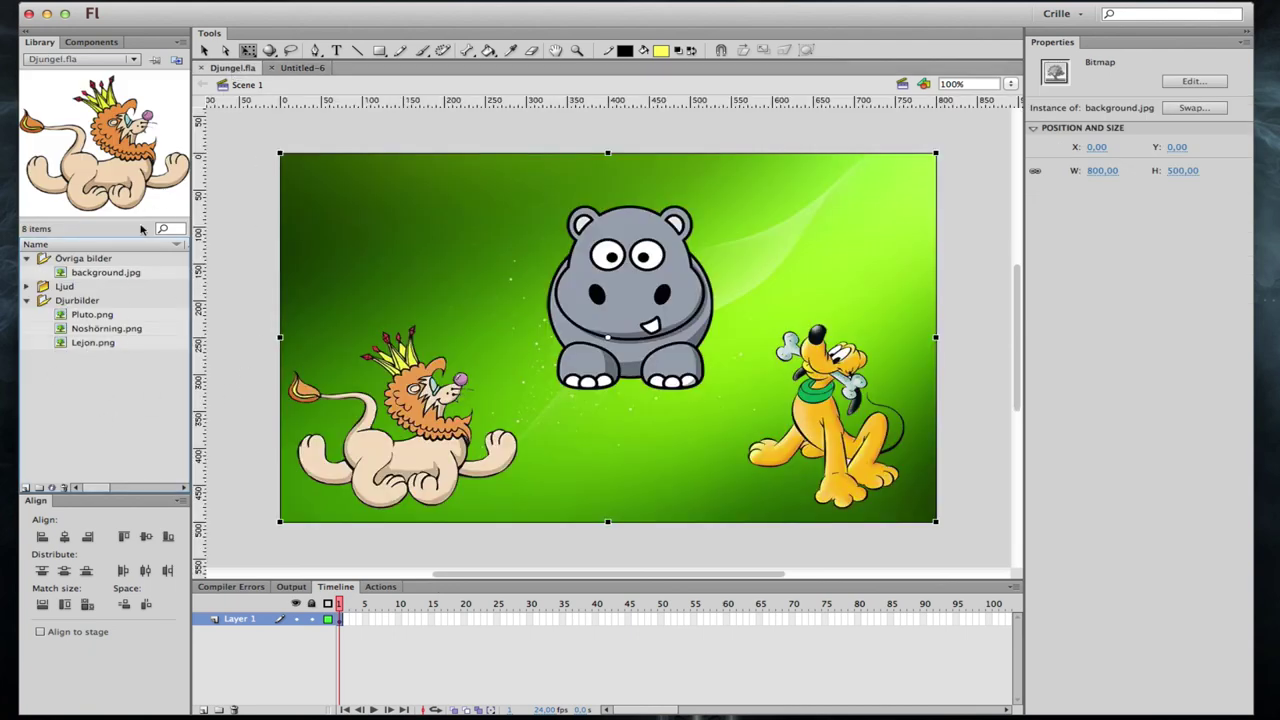
left_click(303, 68)
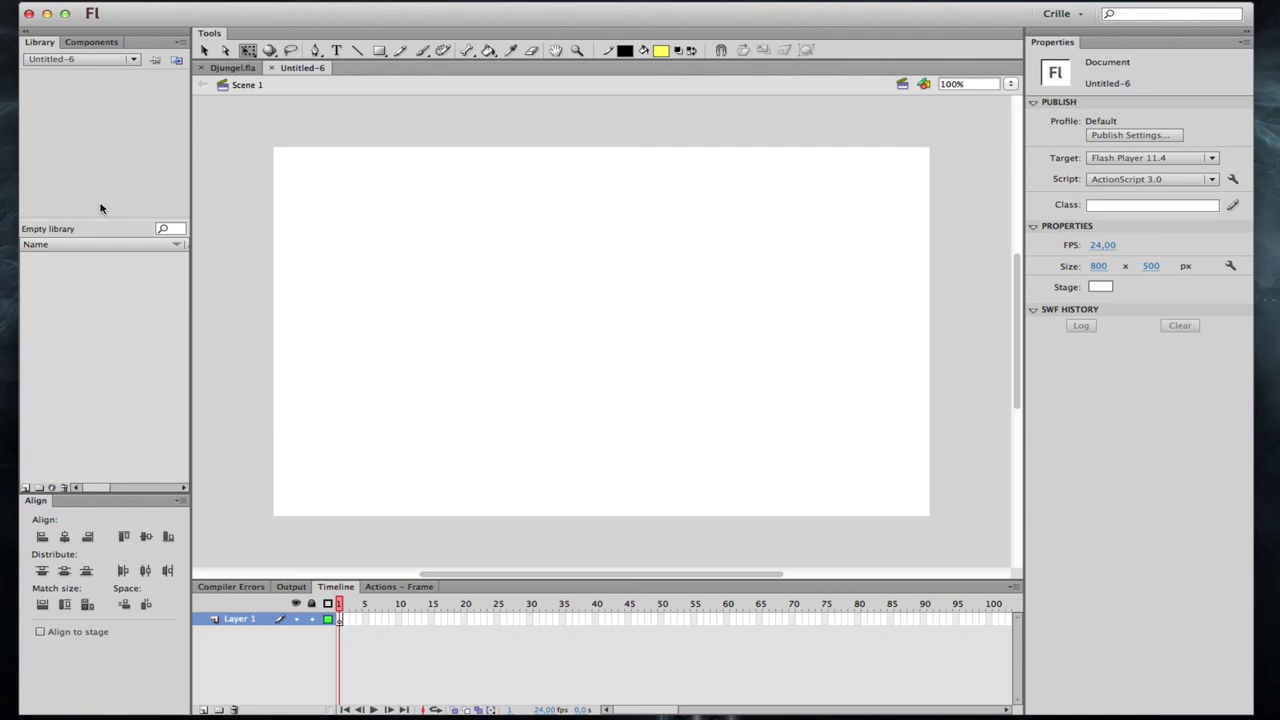
Place Pluto.png from the Djungel.fla library on the new document's stage and move it to about X 479, Y 87
left_click(136, 61)
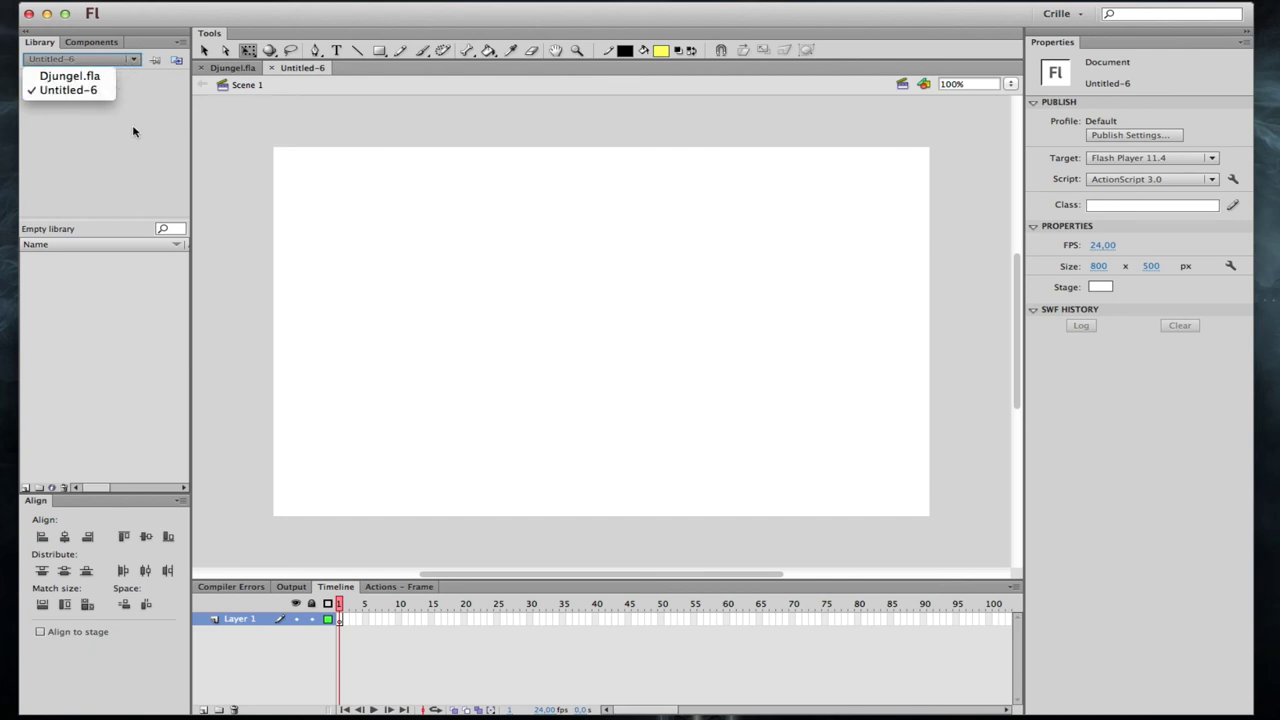
left_click(76, 78)
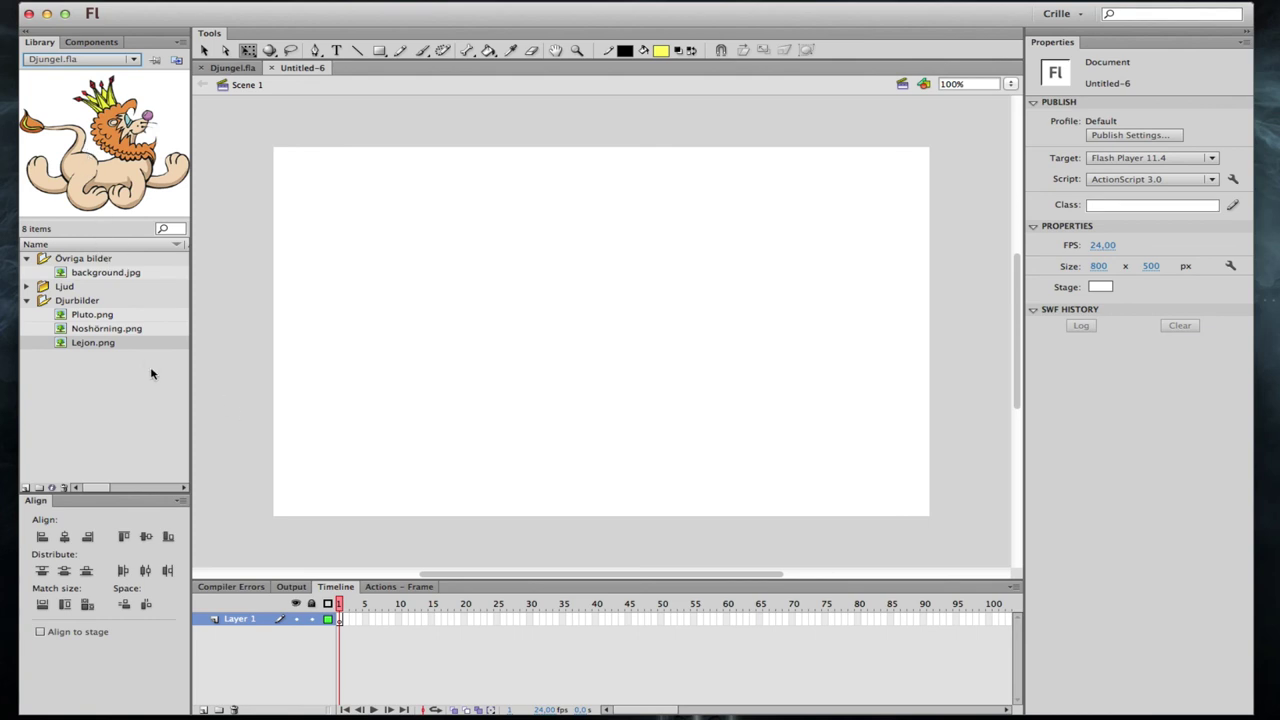
left_click(108, 319)
left_click_drag(108, 319, 624, 345)
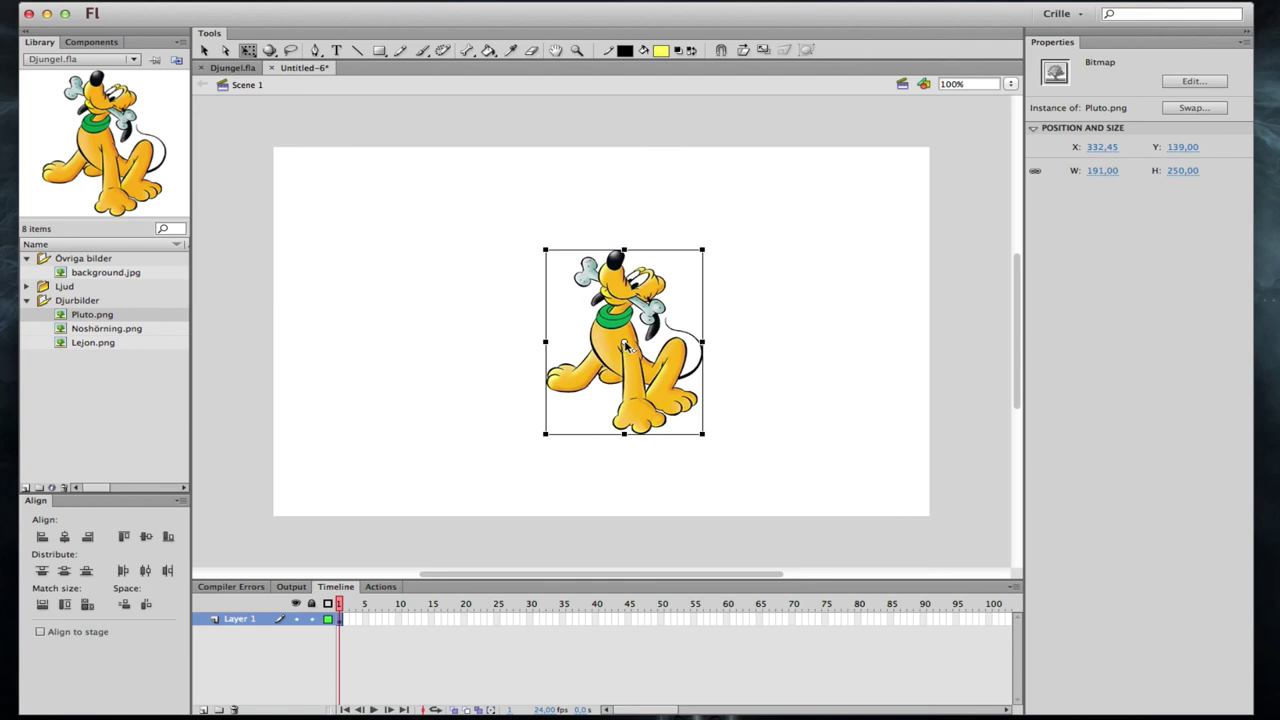
left_click(838, 321)
left_click_drag(628, 297, 748, 258)
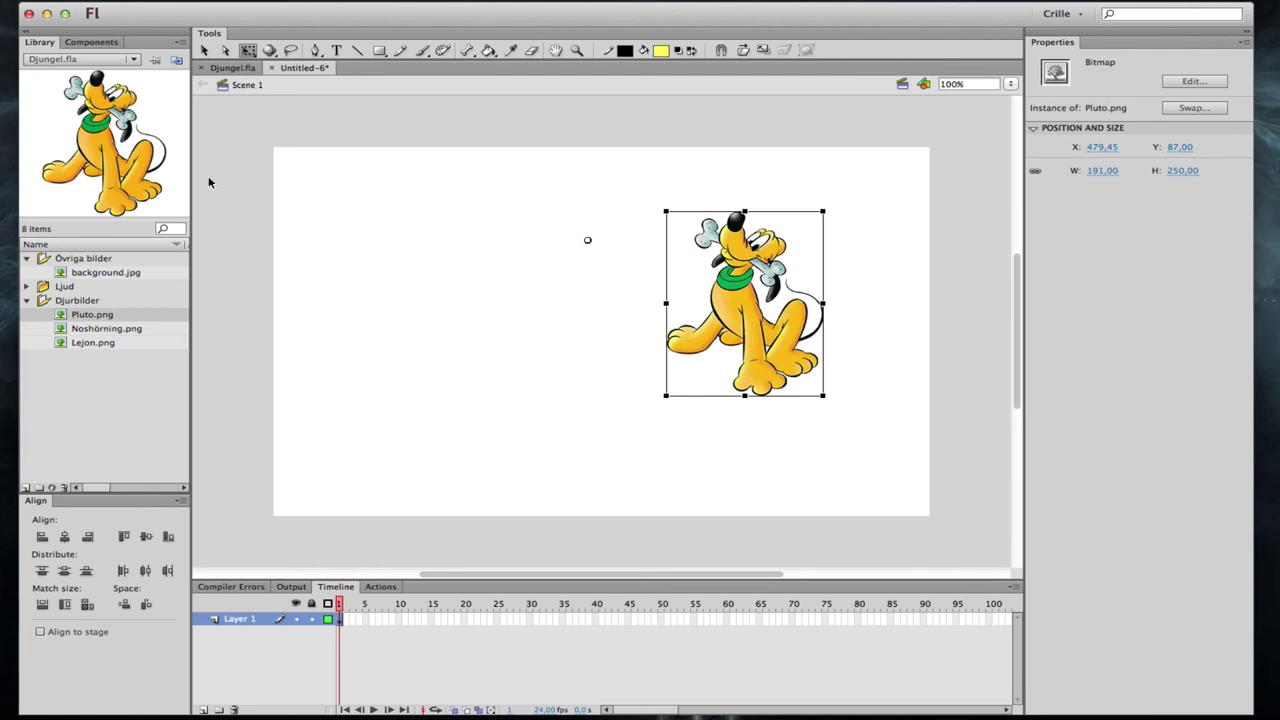
Check the contents of the Djurbilder folder in the Untitled-6 library, and return to the Djungel.fla library
left_click(99, 62)
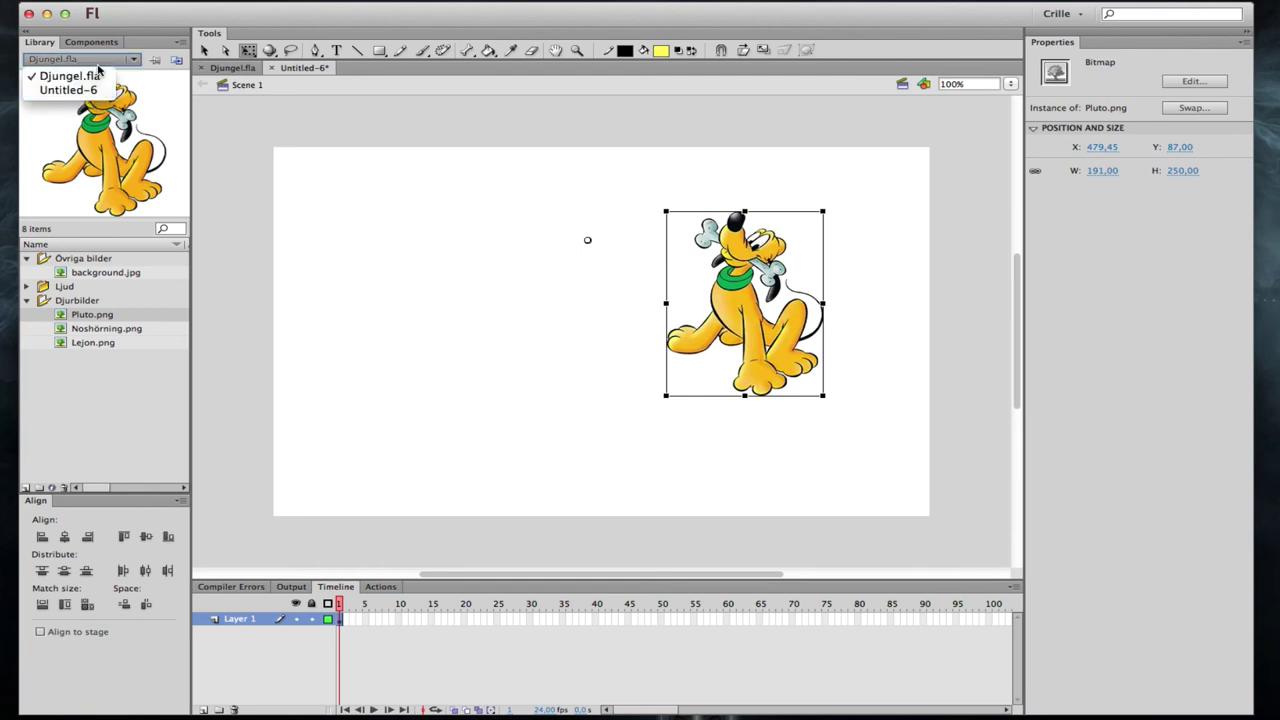
left_click(75, 92)
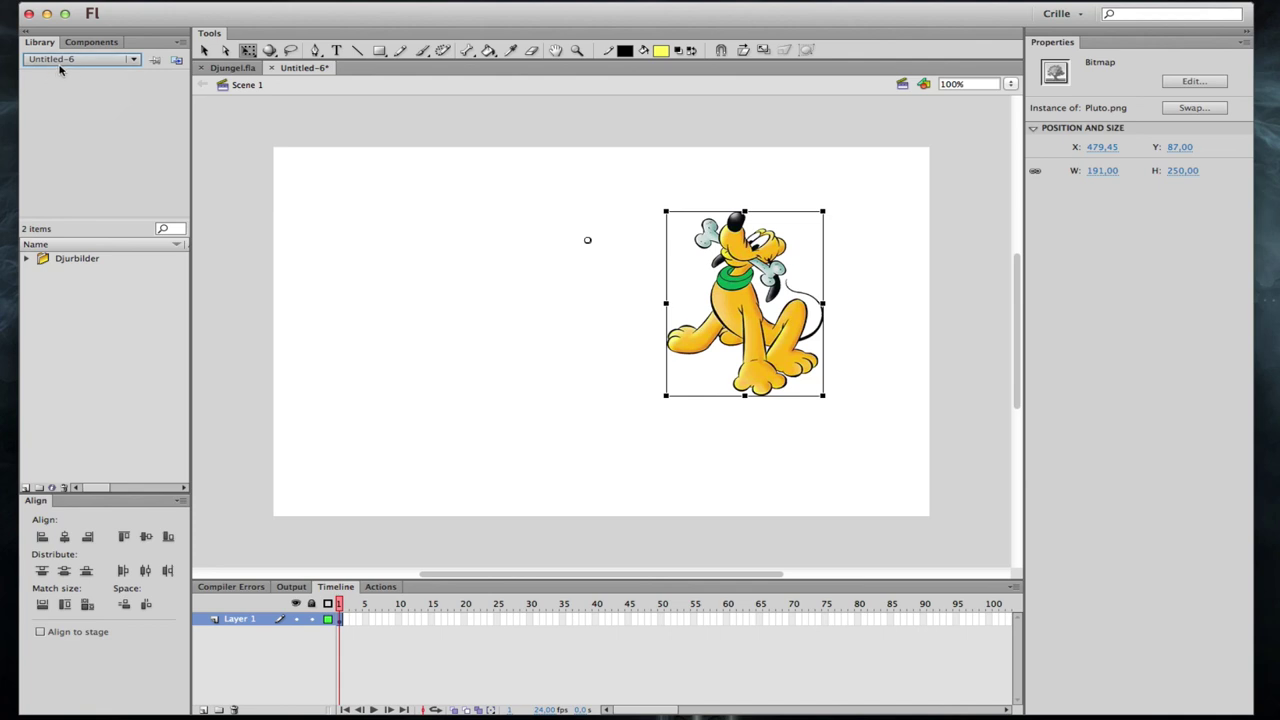
left_click(26, 258)
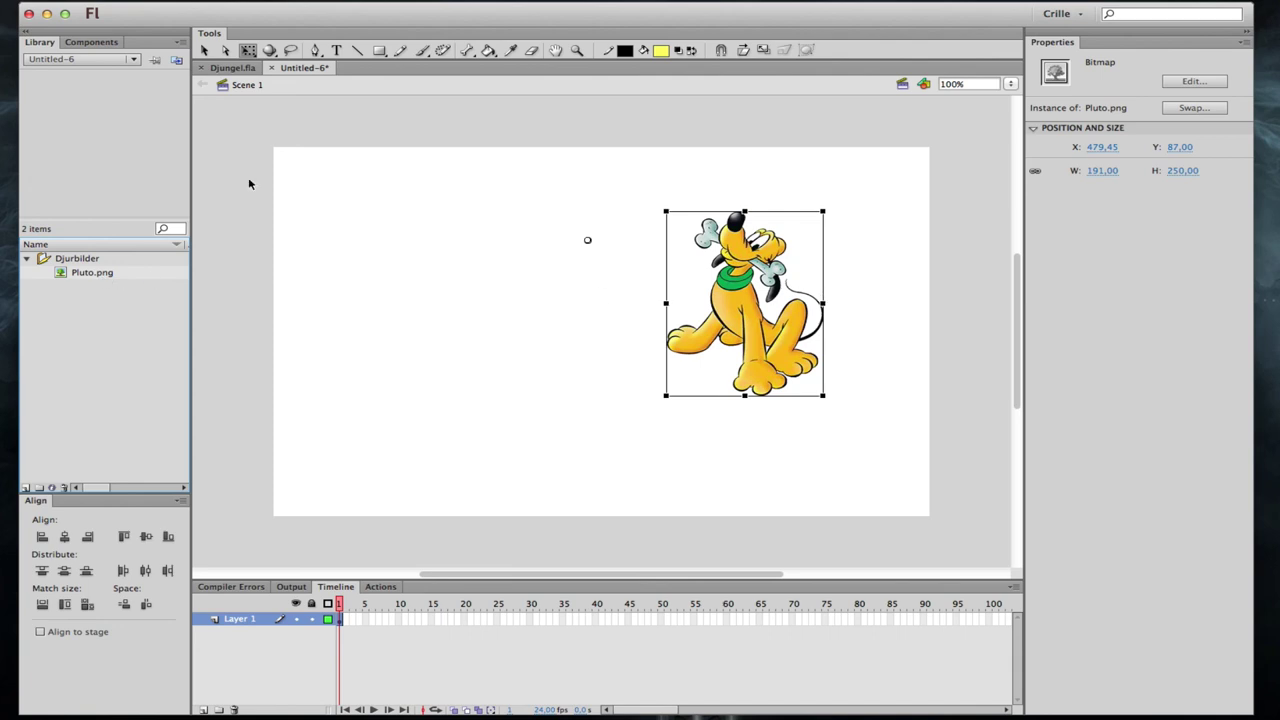
left_click(87, 61)
left_click(90, 73)
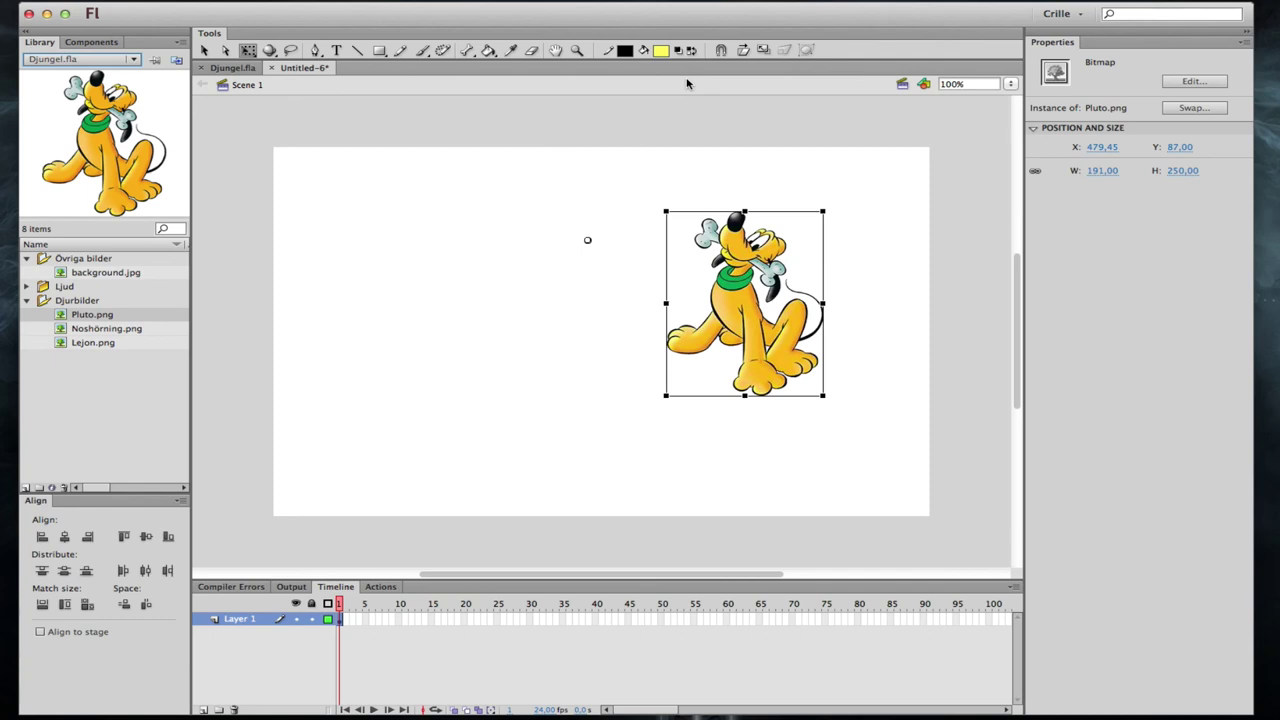
Close Djungel.fla and delete the Djurbilder folder with its Pluto.png from the Untitled-6 library
left_click(458, 130)
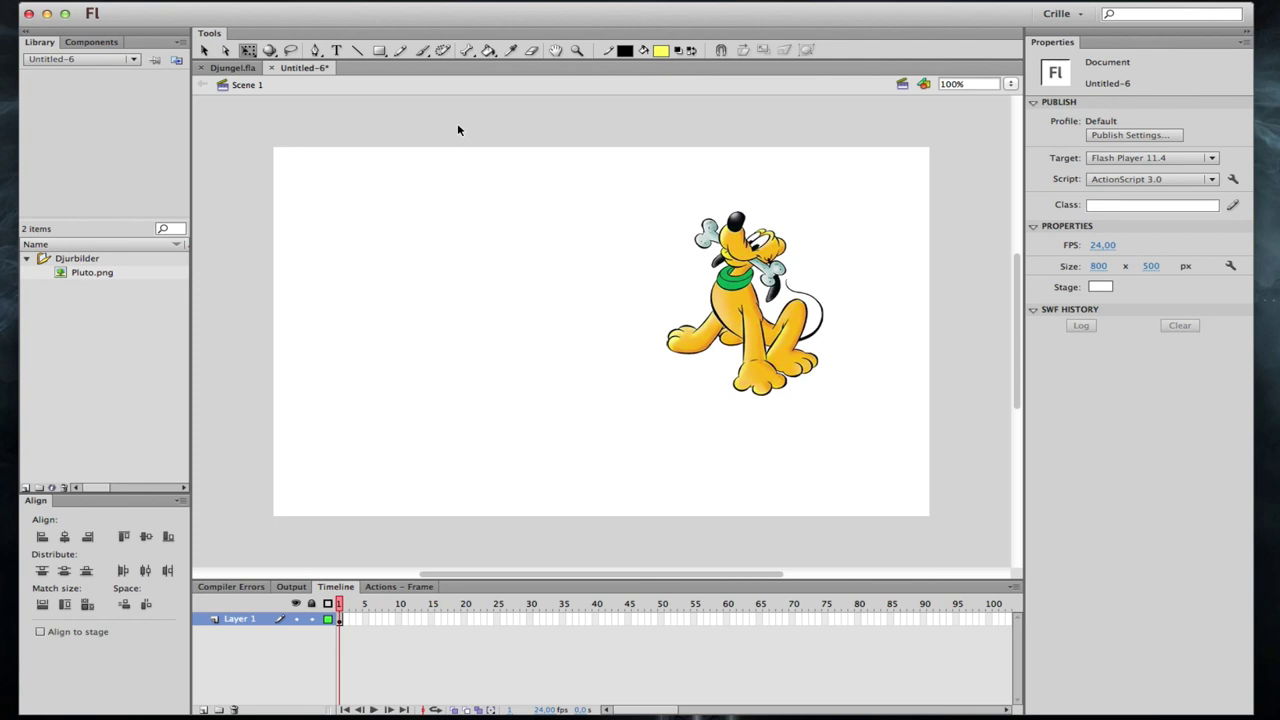
left_click(200, 68)
left_click(787, 277)
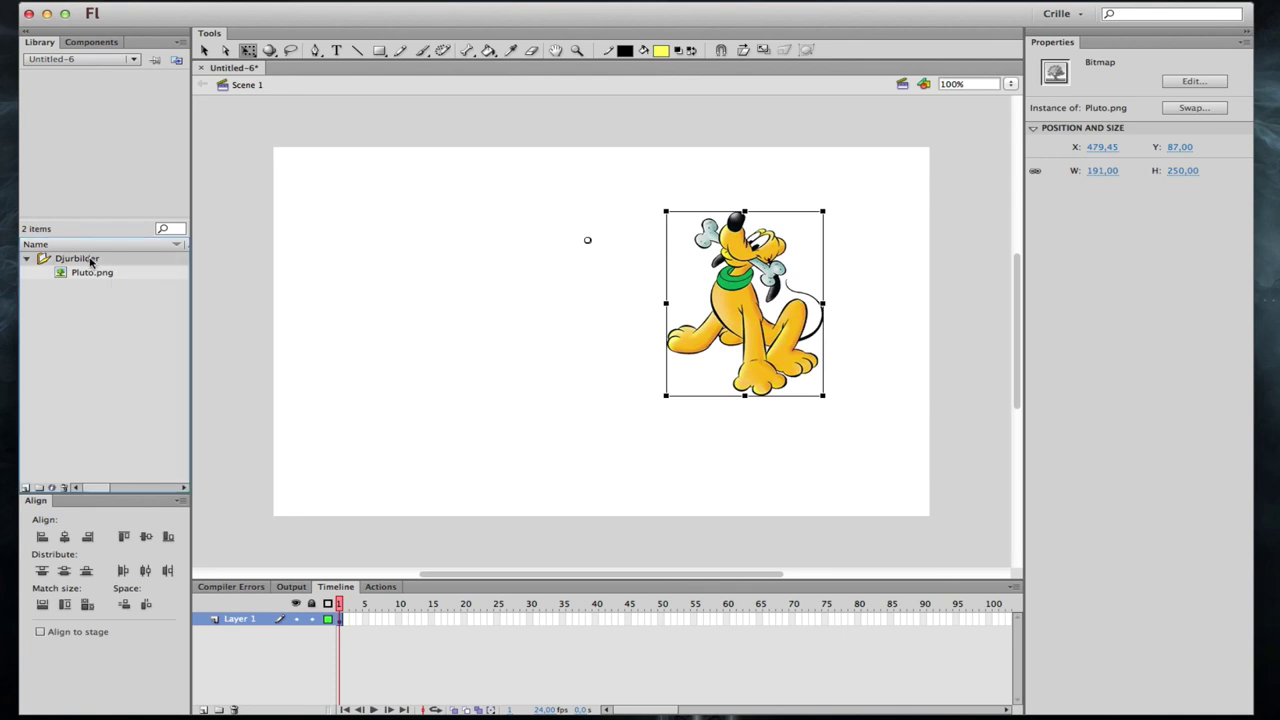
left_click(107, 347)
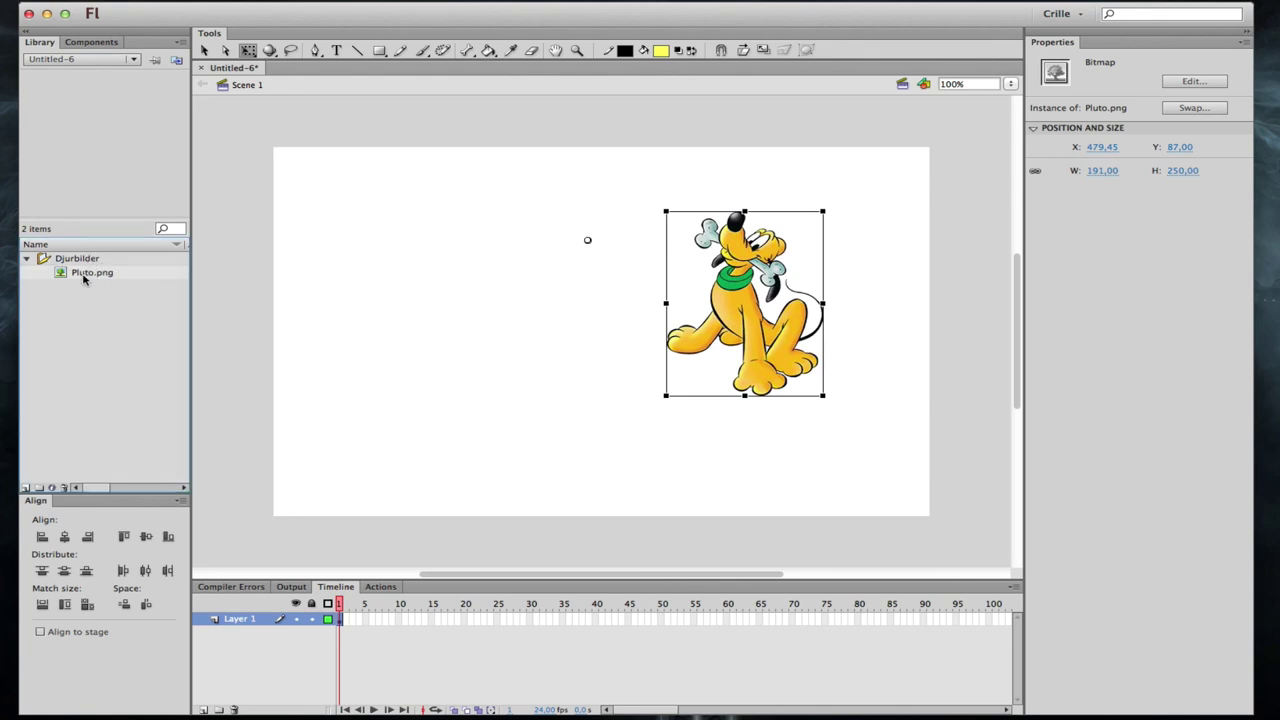
left_click(85, 262)
key("Delete")
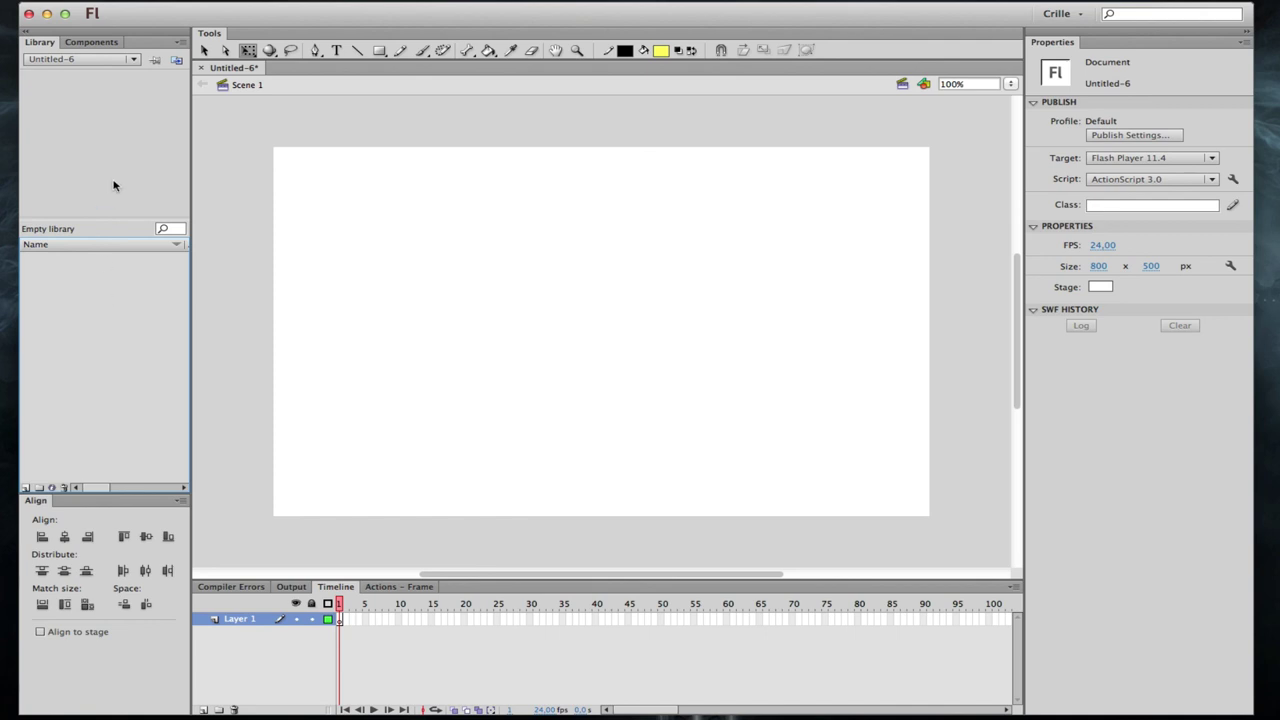
Open Djungel.fla from the Desktop as an external library and dock it together with the Library and Components panels
left_click(40, 2)
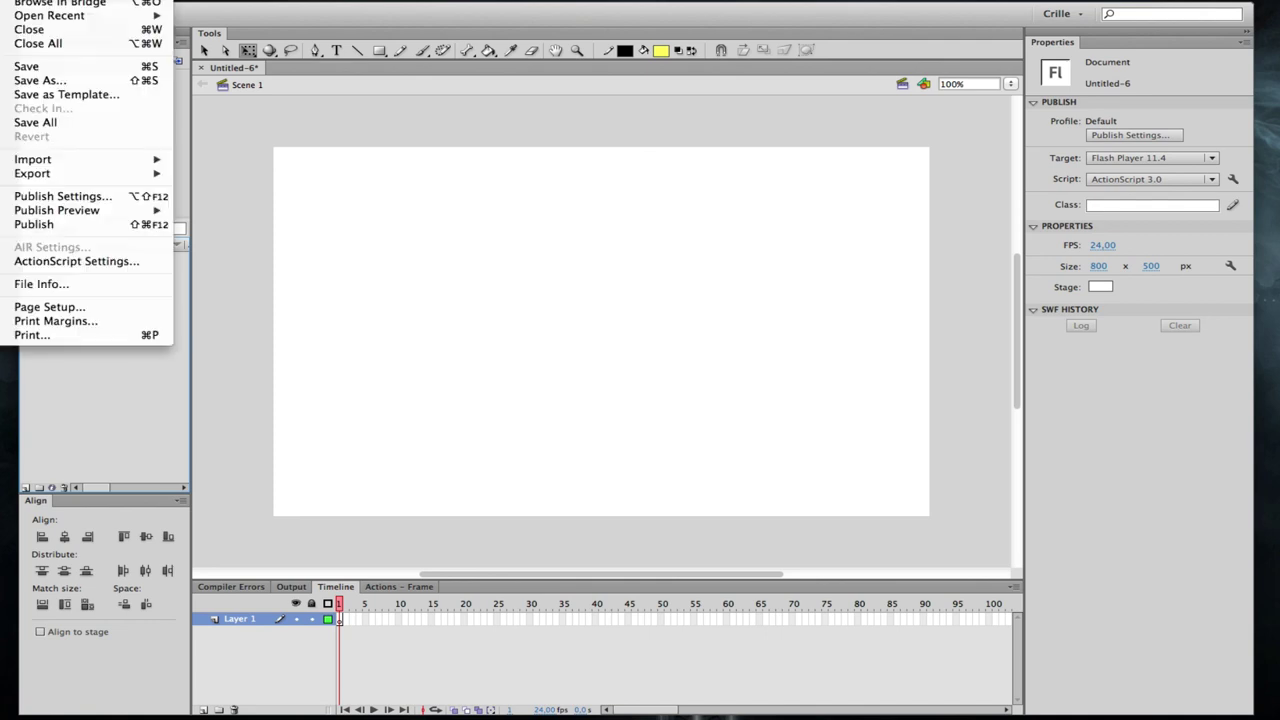
mouse_move(88, 159)
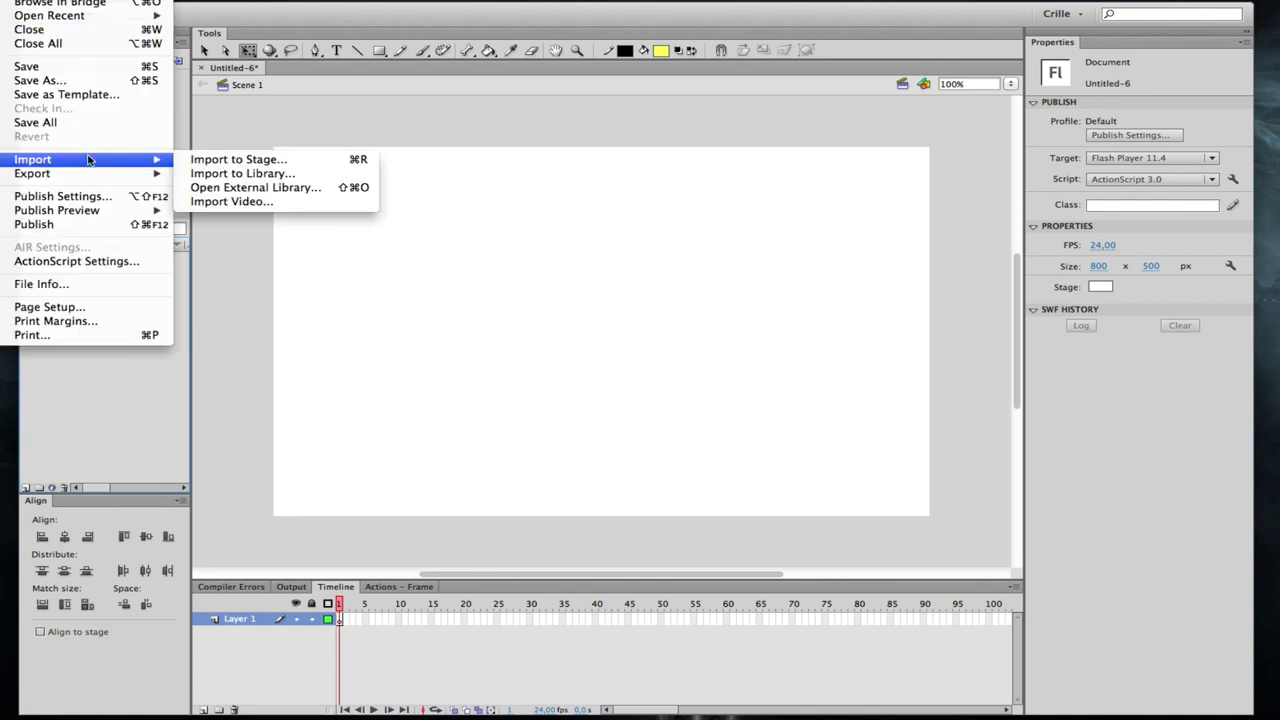
left_click(360, 193)
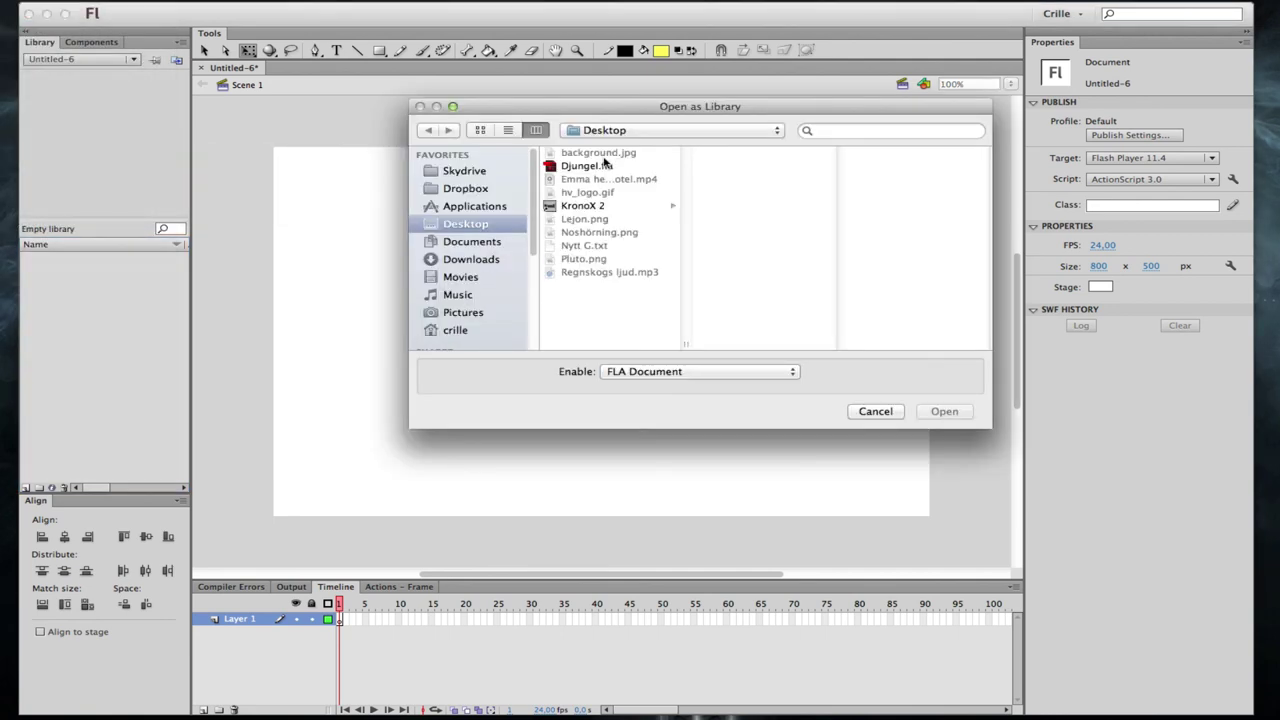
left_click(590, 168)
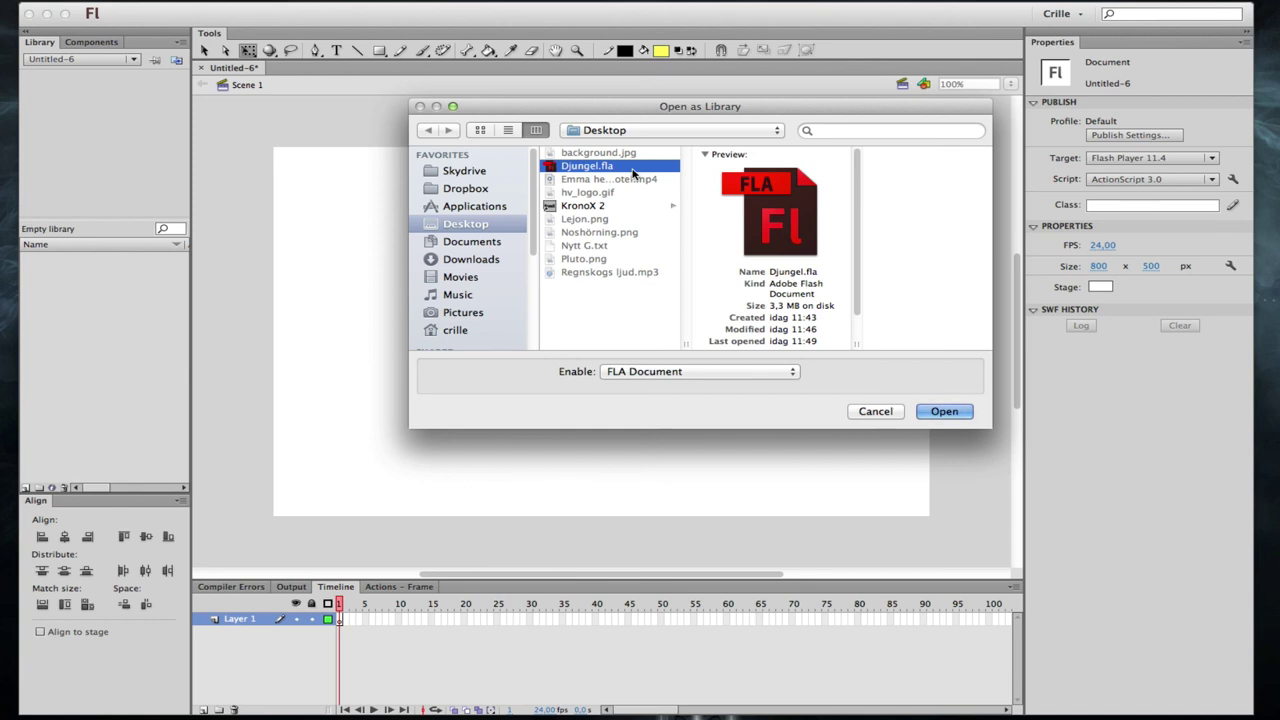
left_click(943, 412)
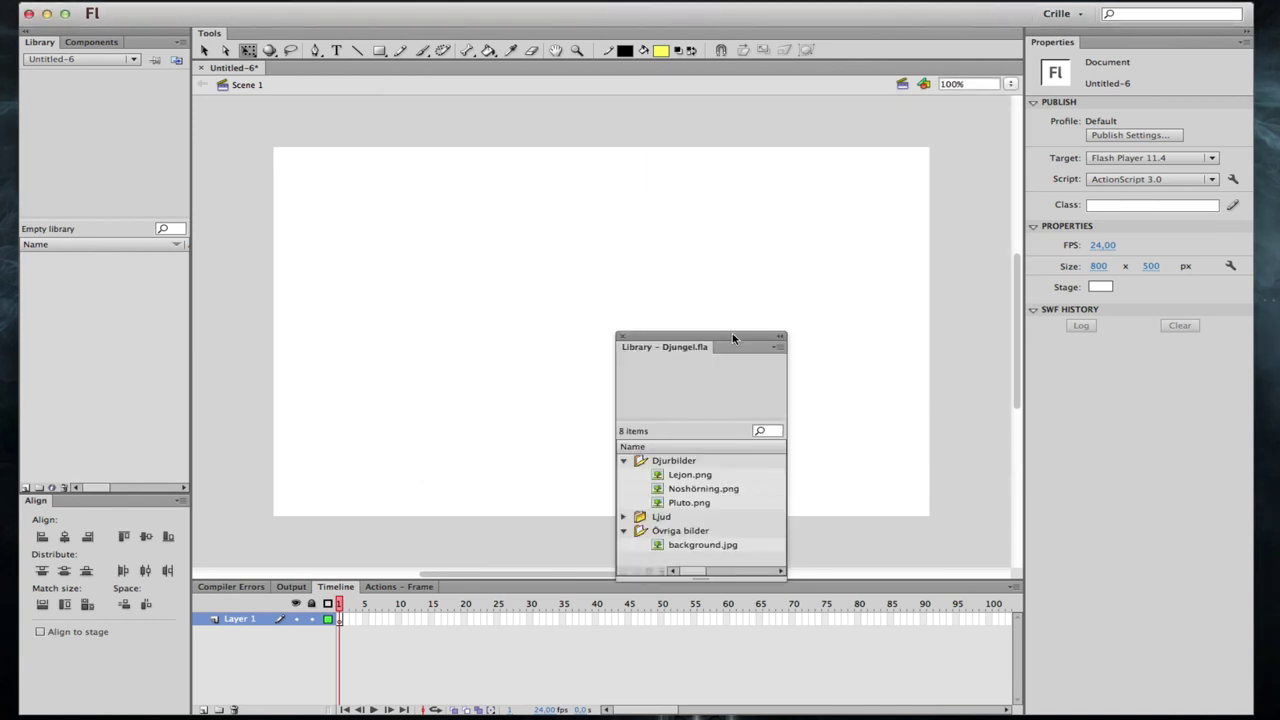
left_click_drag(732, 335, 638, 219)
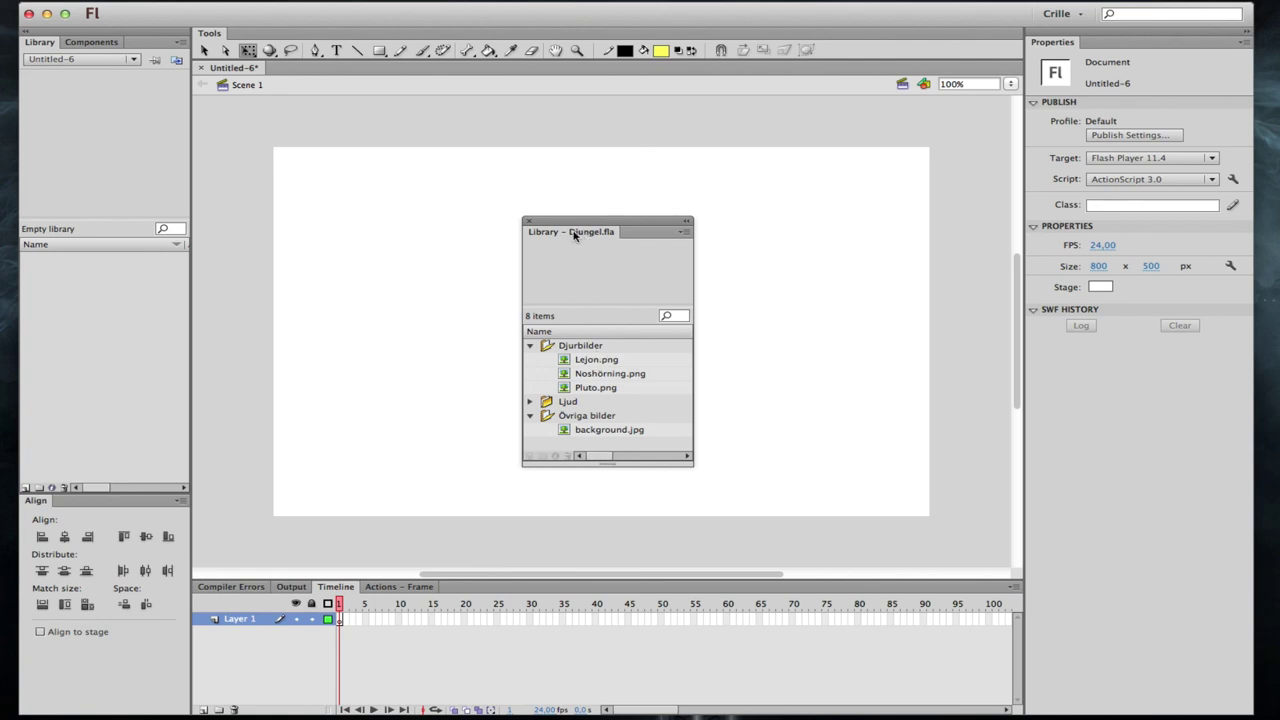
left_click_drag(573, 233, 73, 47)
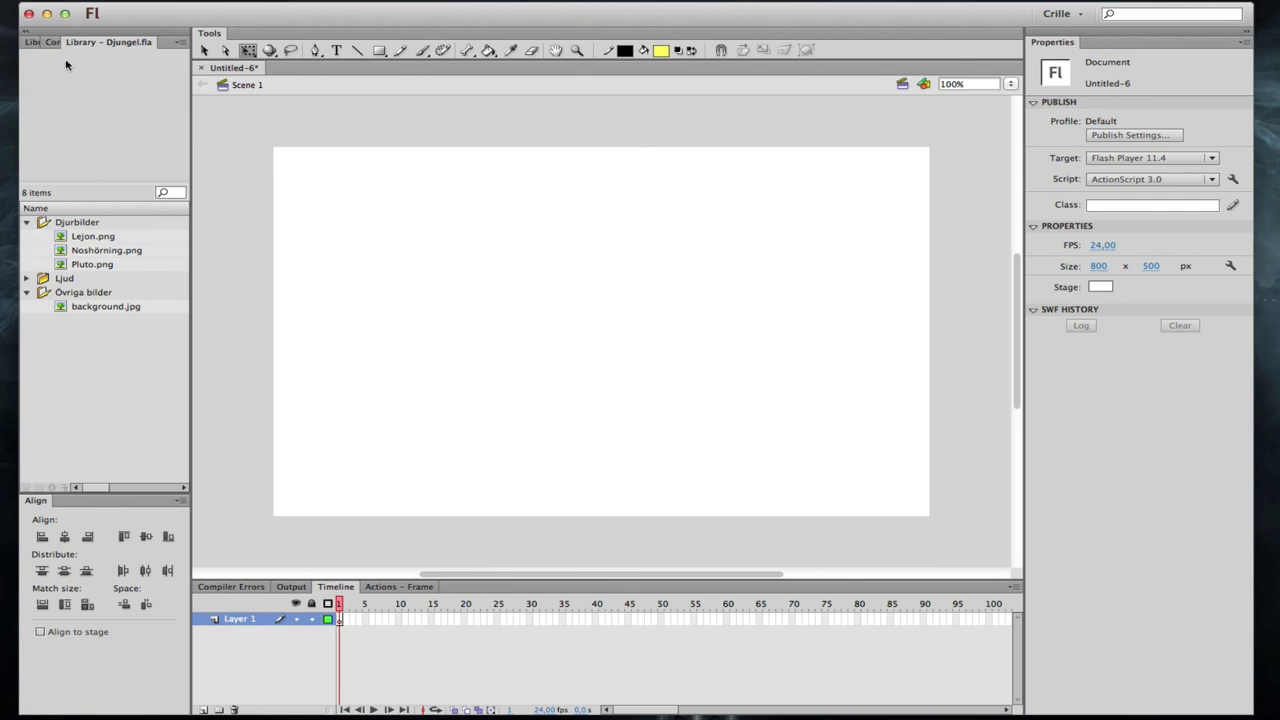
Compare the Untitled-6 library with the docked external library of Djungel.fla
left_click(33, 44)
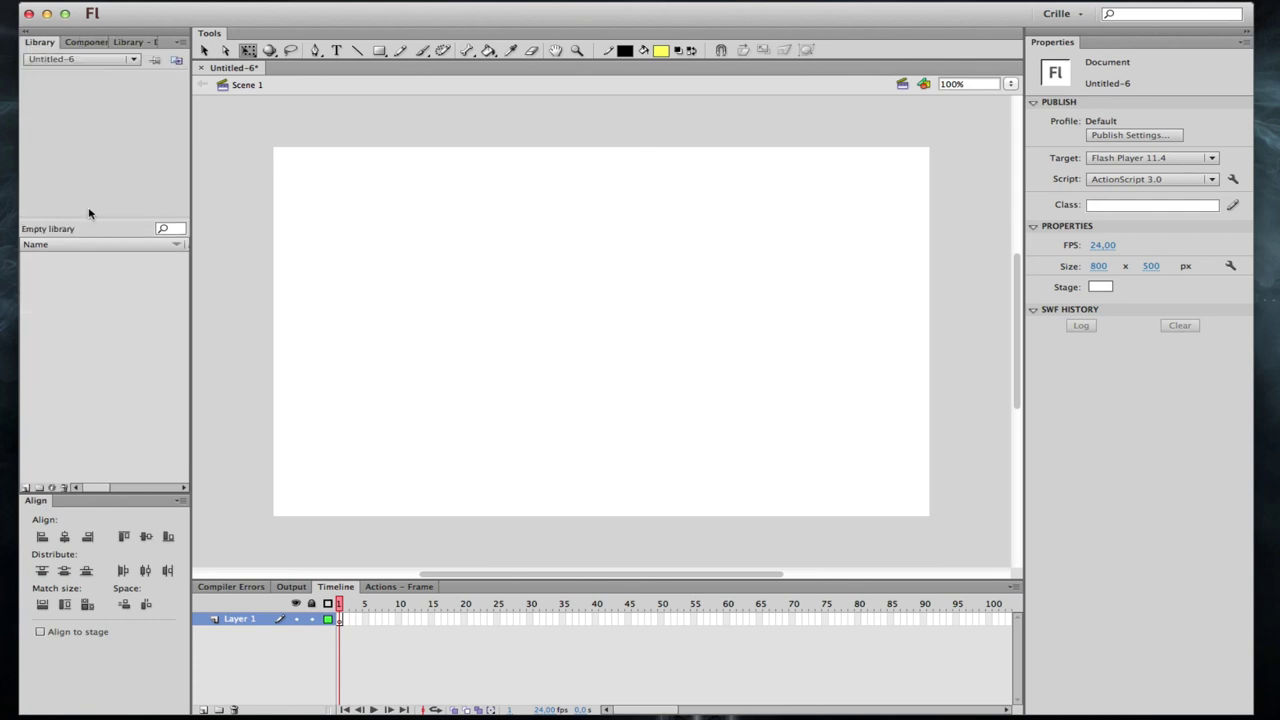
left_click(118, 61)
left_click(138, 44)
left_click(132, 44)
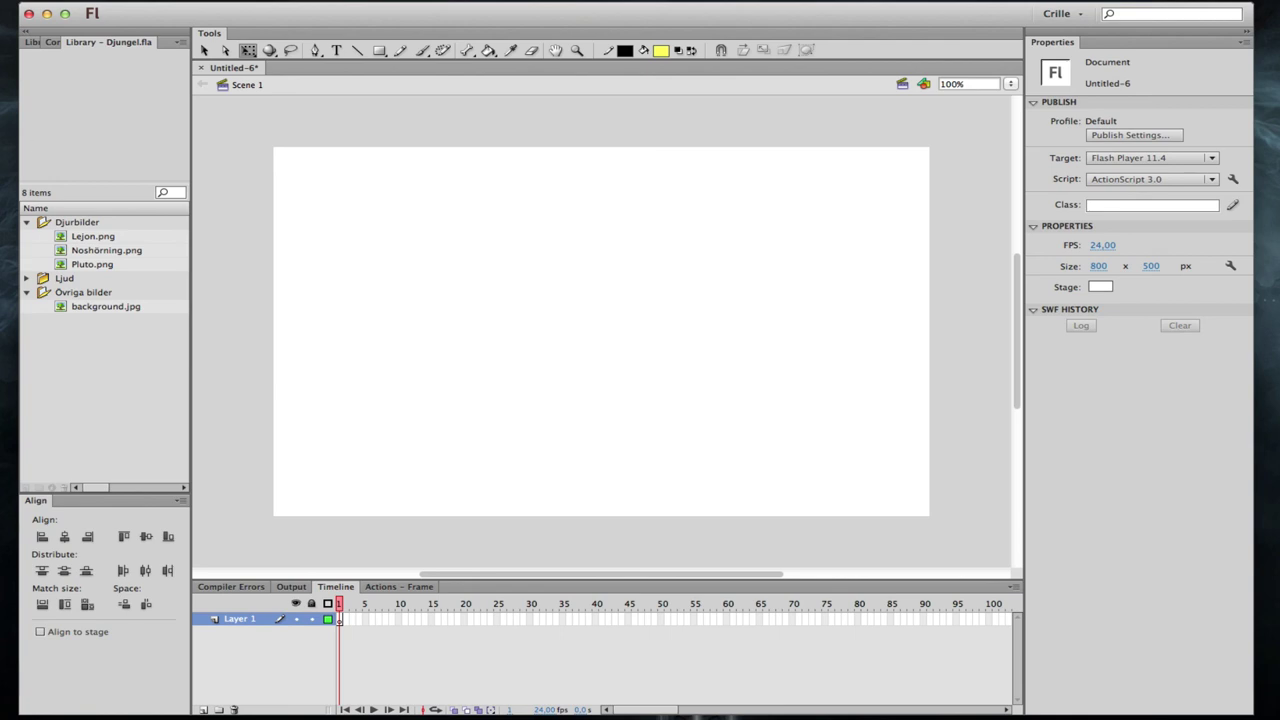
left_click(30, 0)
mouse_move(114, 159)
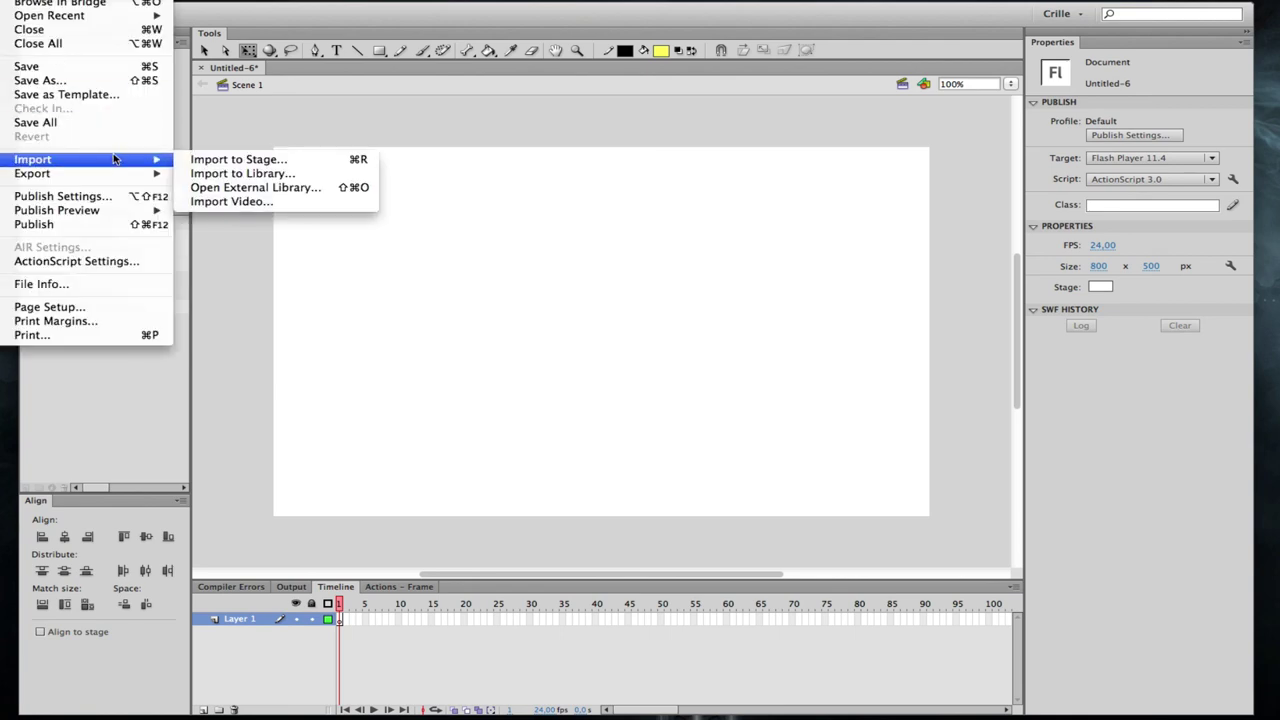
left_click(312, 190)
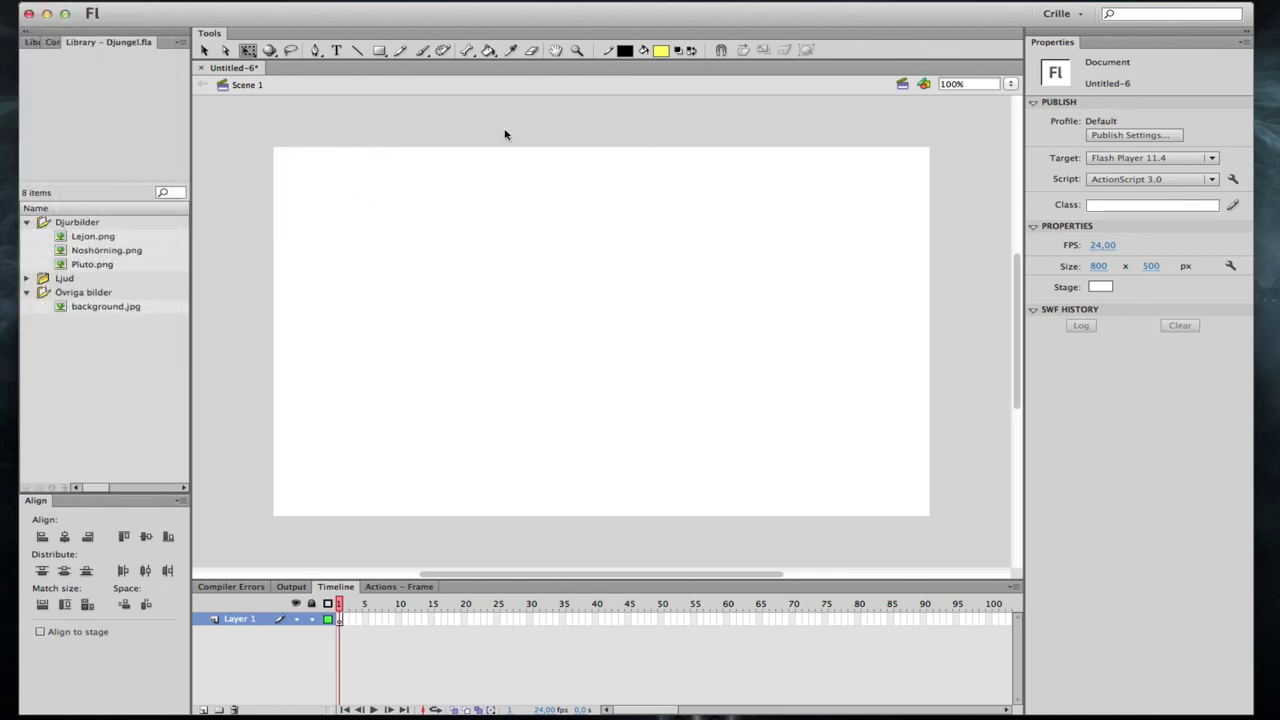